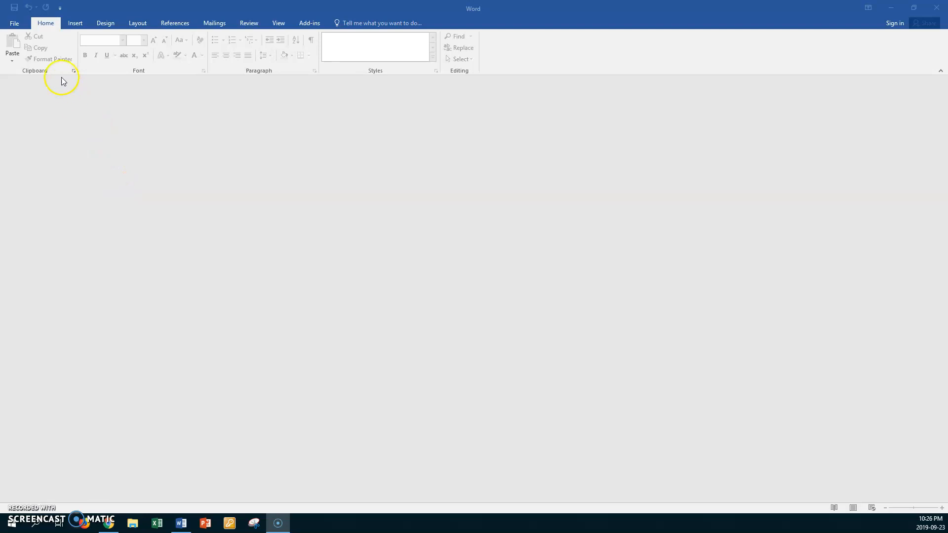
# - Open the Novelty - 2 document from the CLASSES V Drive > ABT > Teaching Documents folder on the data (D:) drive
pyautogui.click(15, 23)
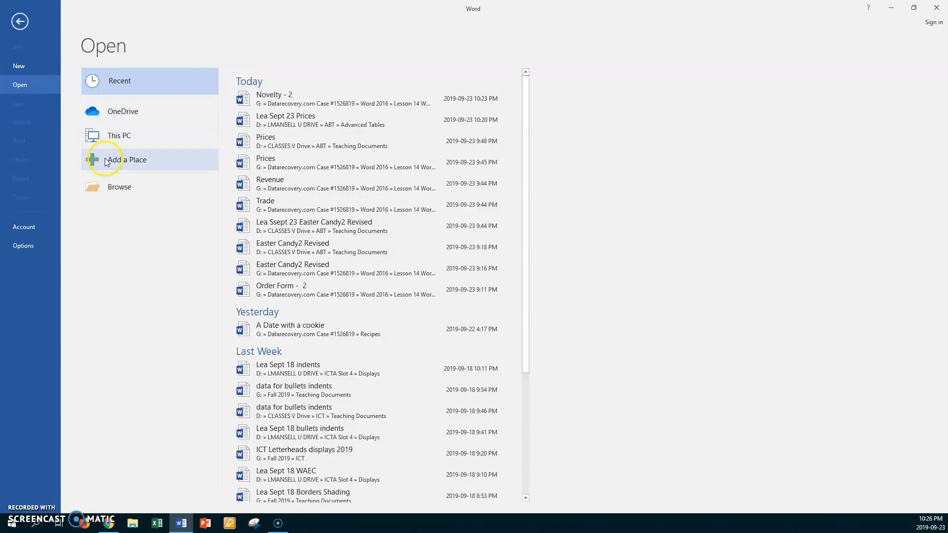
pyautogui.click(120, 187)
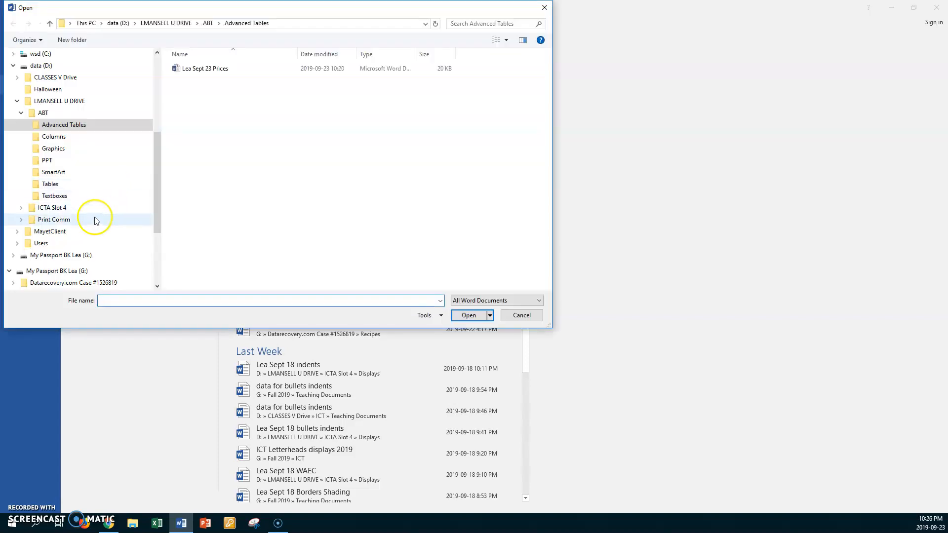
pyautogui.moveTo(159, 178); pyautogui.dragTo(158, 168)
pyautogui.click(52, 102)
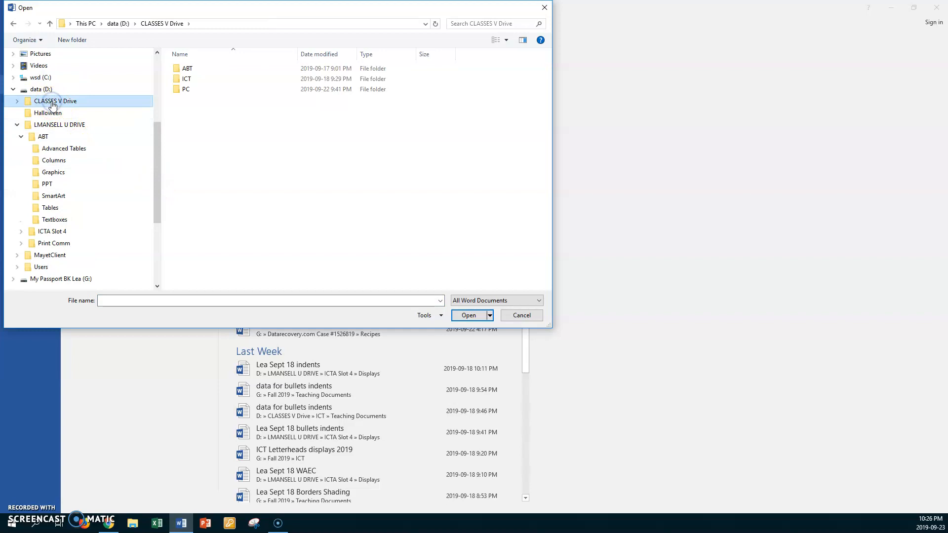
pyautogui.doubleClick(177, 68)
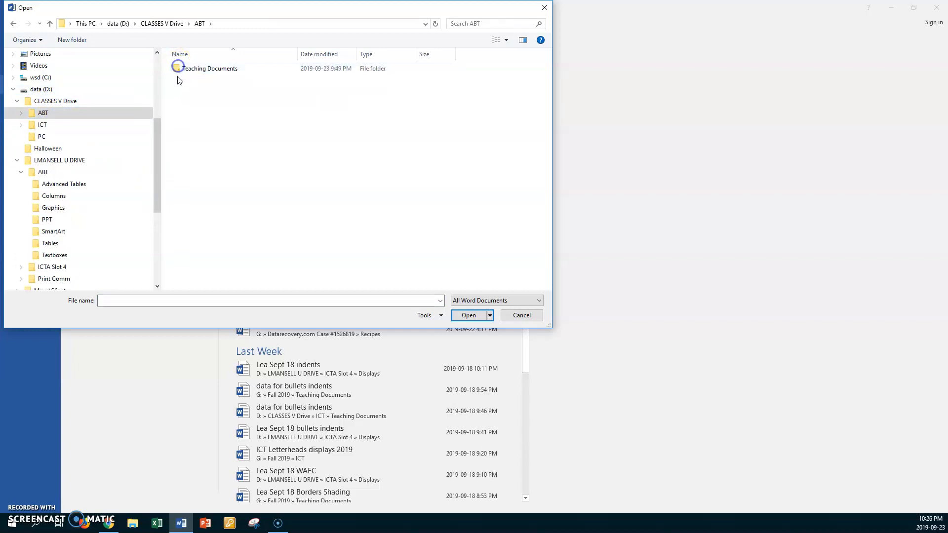
pyautogui.doubleClick(177, 70)
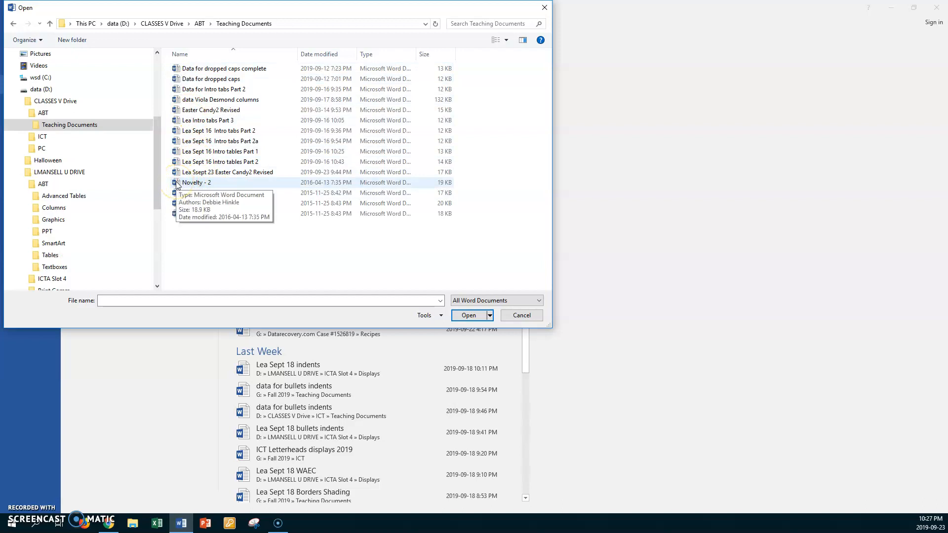
pyautogui.doubleClick(193, 183)
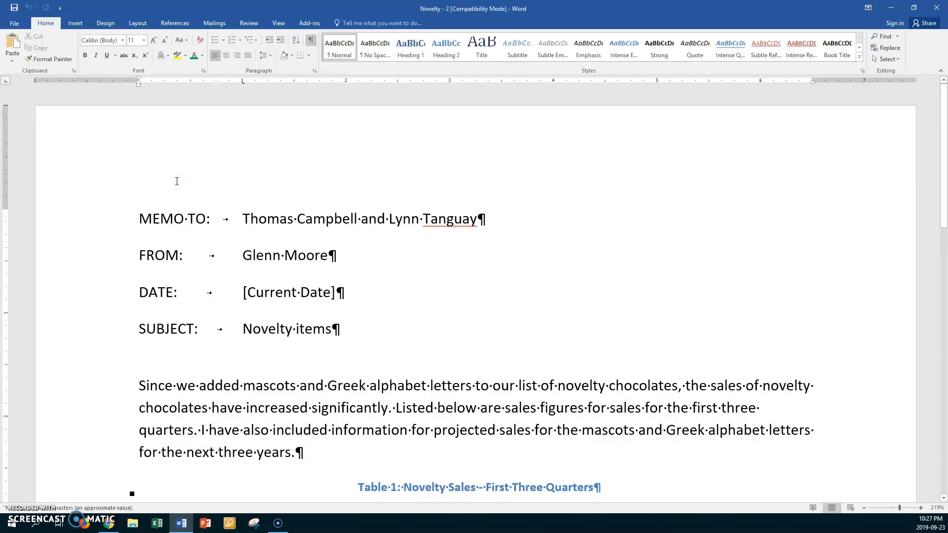
# - Save a copy in the U drive's ABT > Advanced Tables folder, prefixing the file name with the author's first name and "Sept 23", accepting the format upgrade
pyautogui.click(15, 25)
pyautogui.click(22, 123)
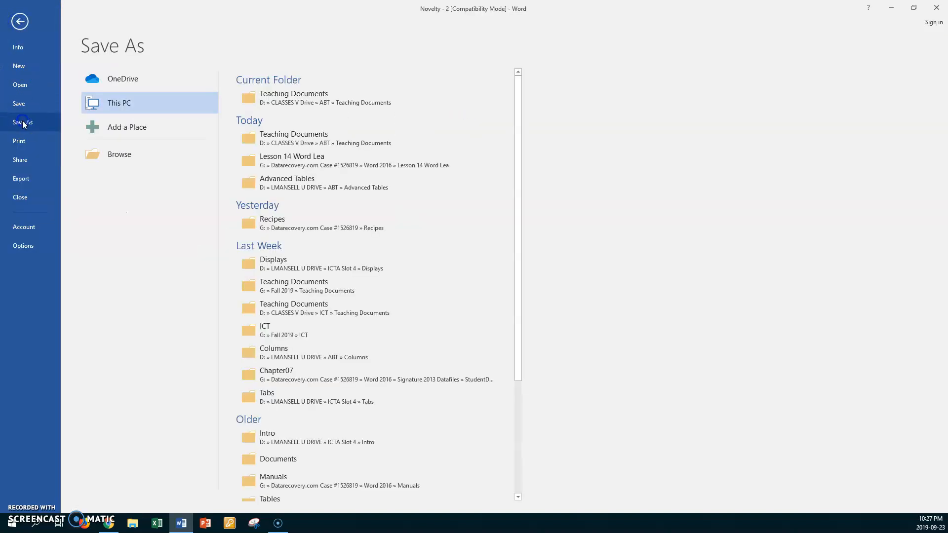
pyautogui.click(104, 154)
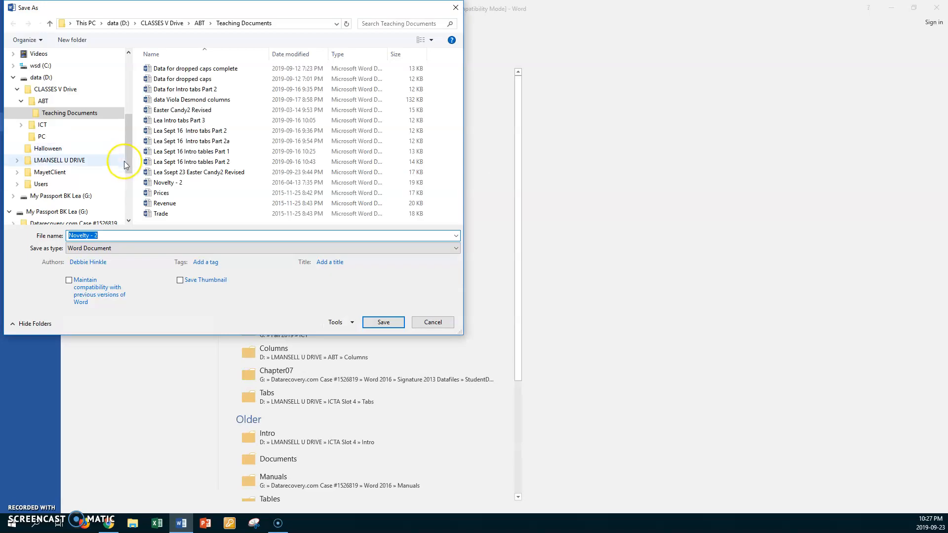
pyautogui.click(69, 161)
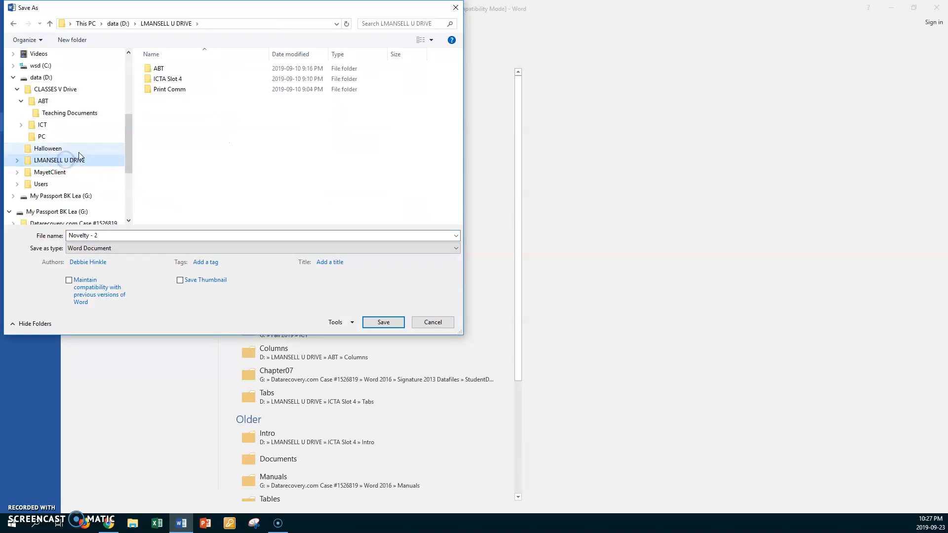
pyautogui.doubleClick(148, 68)
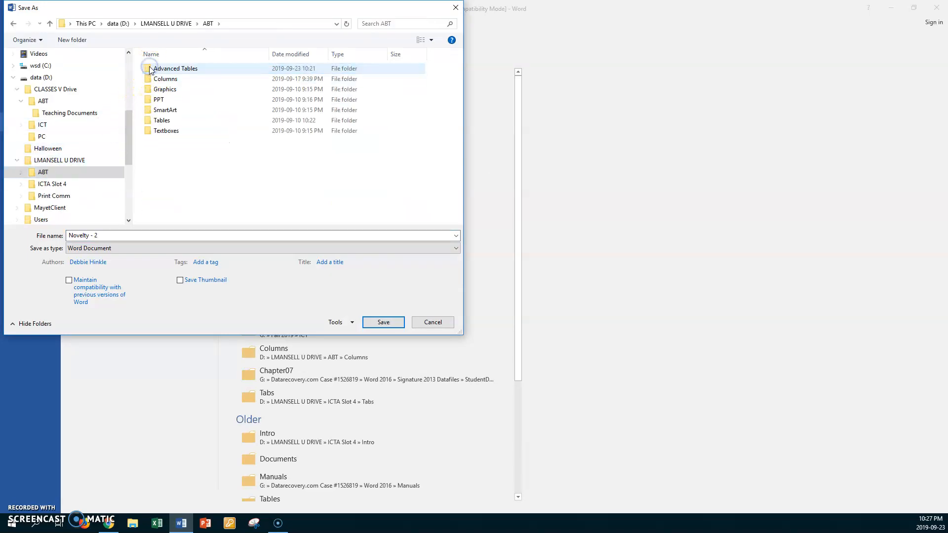
pyautogui.doubleClick(150, 69)
pyautogui.click(112, 234)
pyautogui.doubleClick(111, 234)
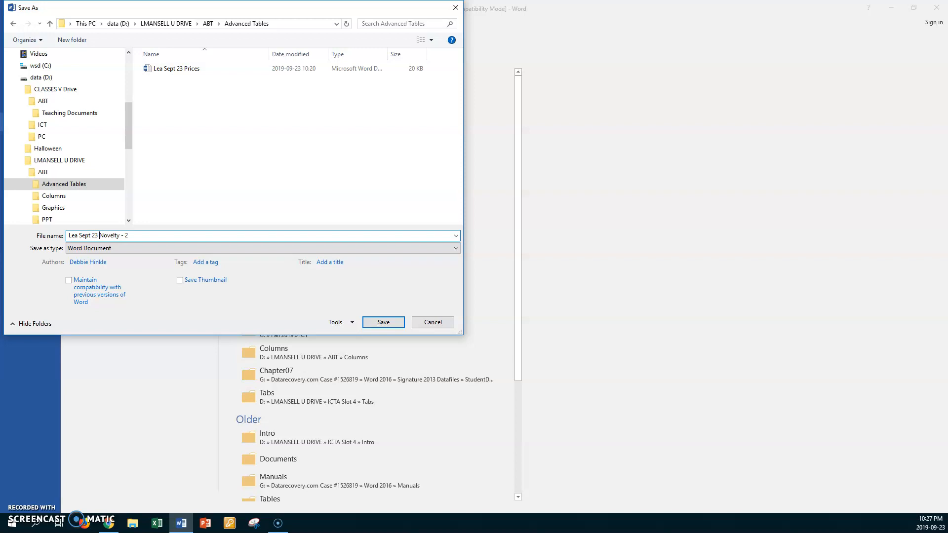
pyautogui.click(383, 323)
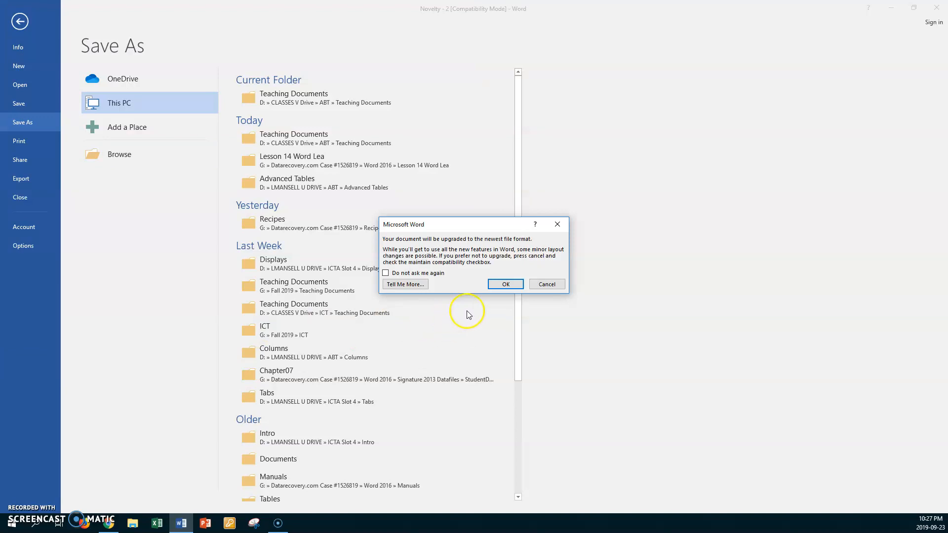
pyautogui.click(496, 285)
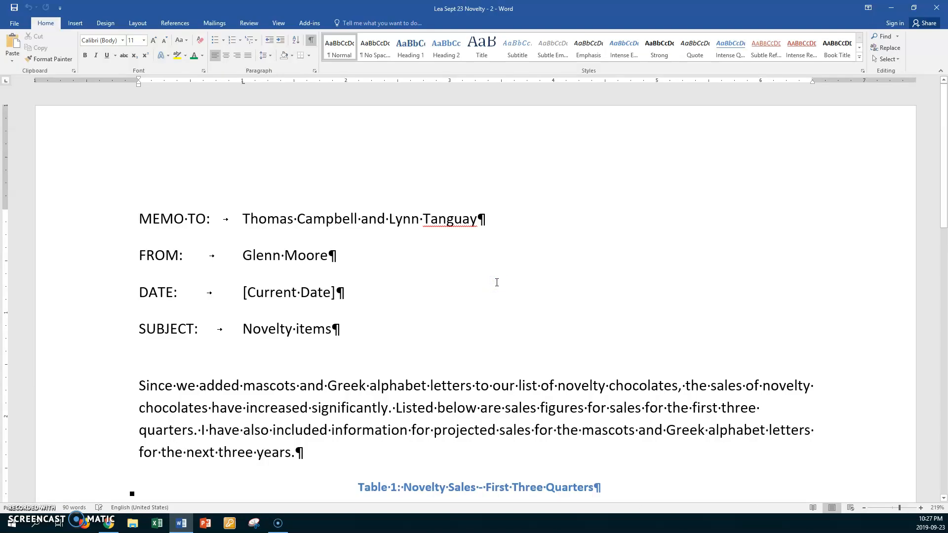
# - Replace the [Current Date] placeholder in the memo heading with the current date in the "September 23, 2019" format
pyautogui.moveTo(244, 292); pyautogui.dragTo(335, 290)
pyautogui.click(76, 22)
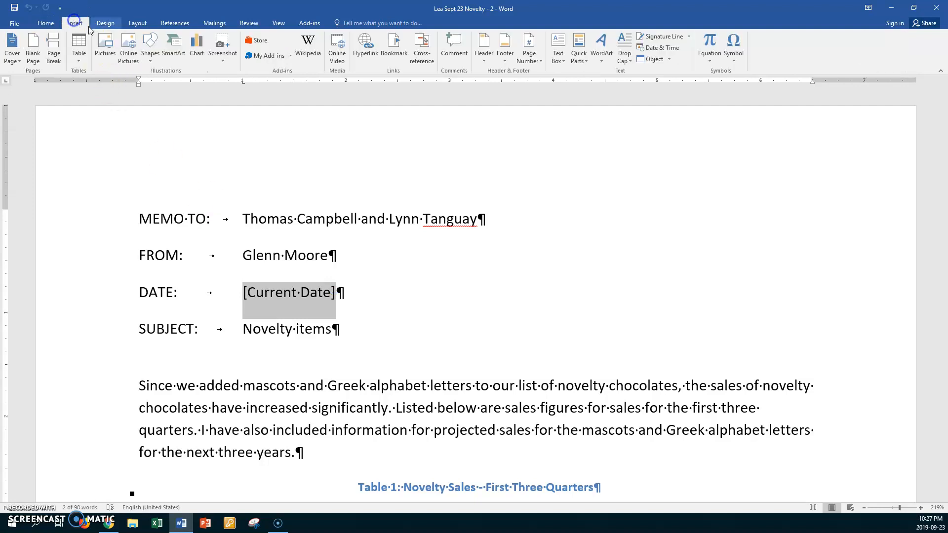
pyautogui.click(658, 48)
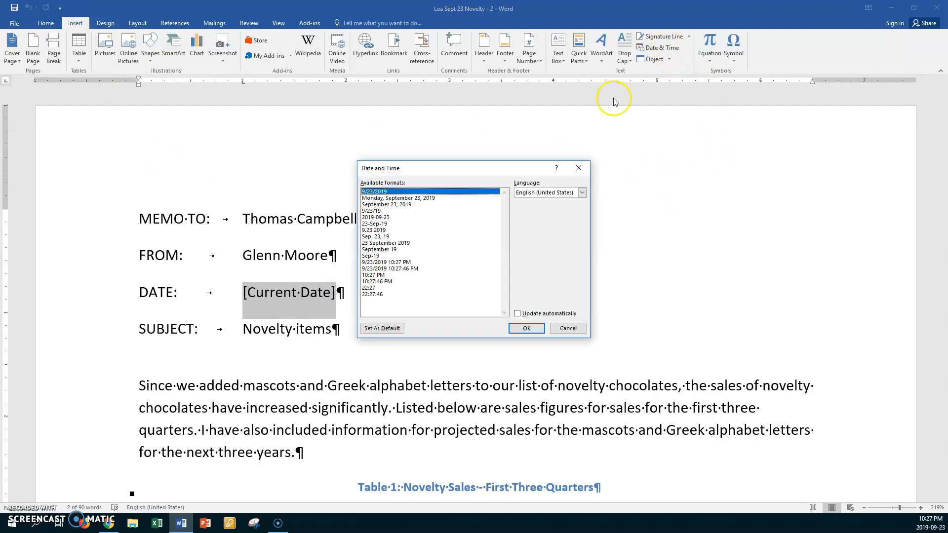
pyautogui.click(401, 204)
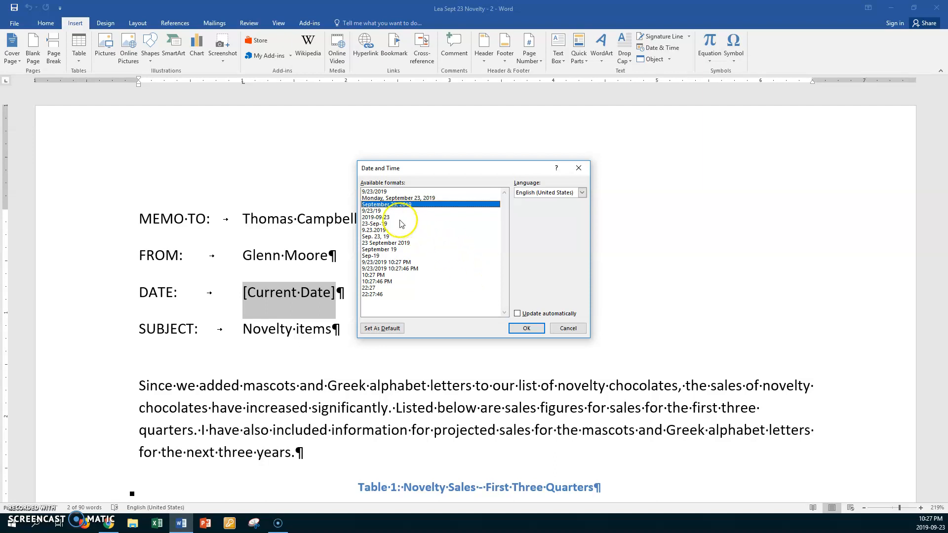
pyautogui.click(516, 328)
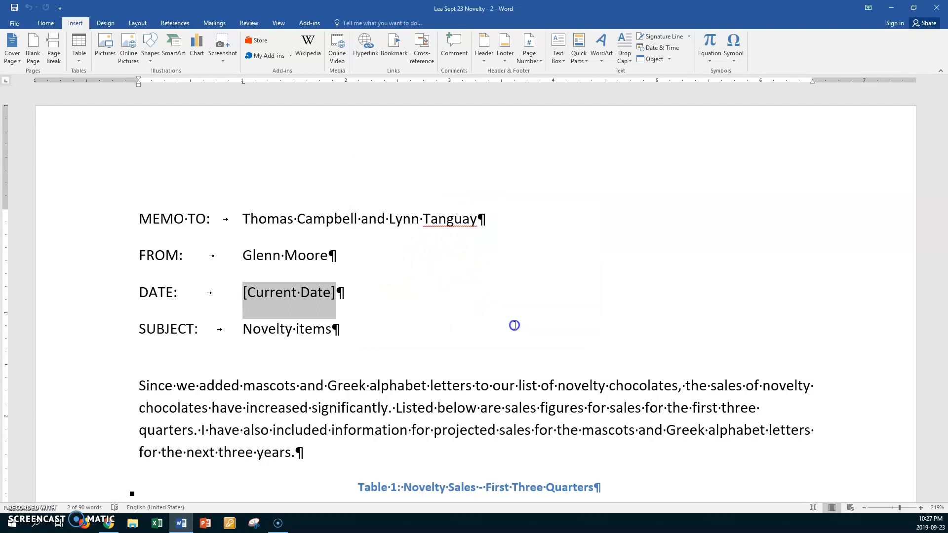
# - Add a new row at the end of the Novelty Sales table and enter "Totals" in its first cell
pyautogui.scroll(-3, 483, 292)
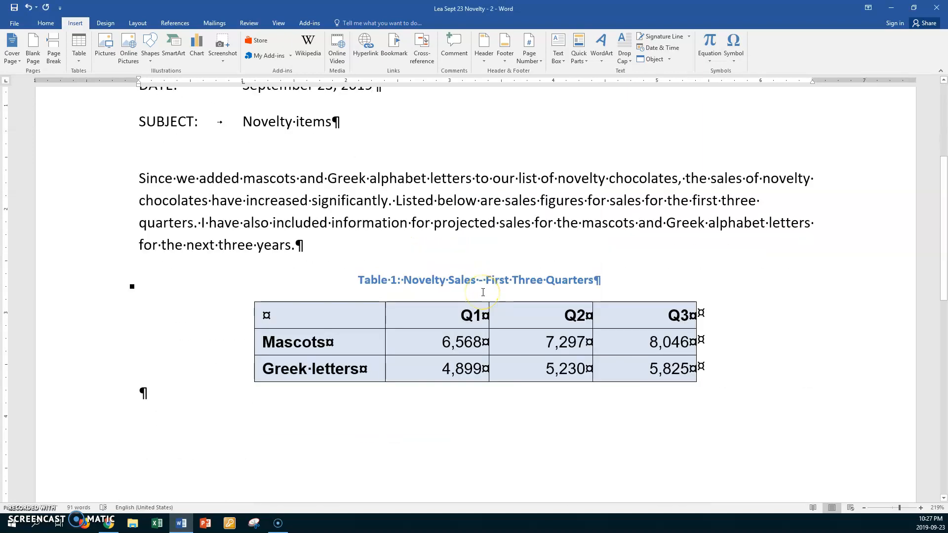
pyautogui.scroll(-2, 483, 293)
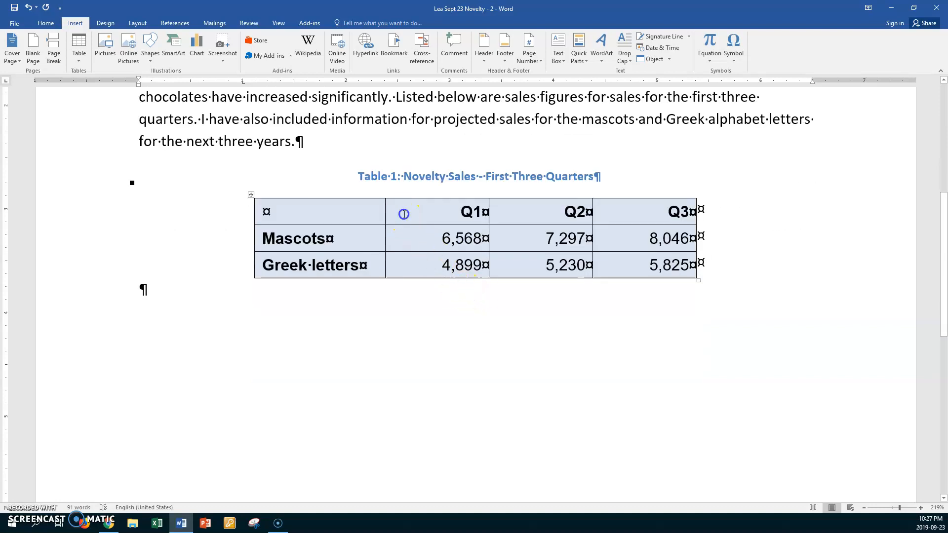
pyautogui.click(404, 214)
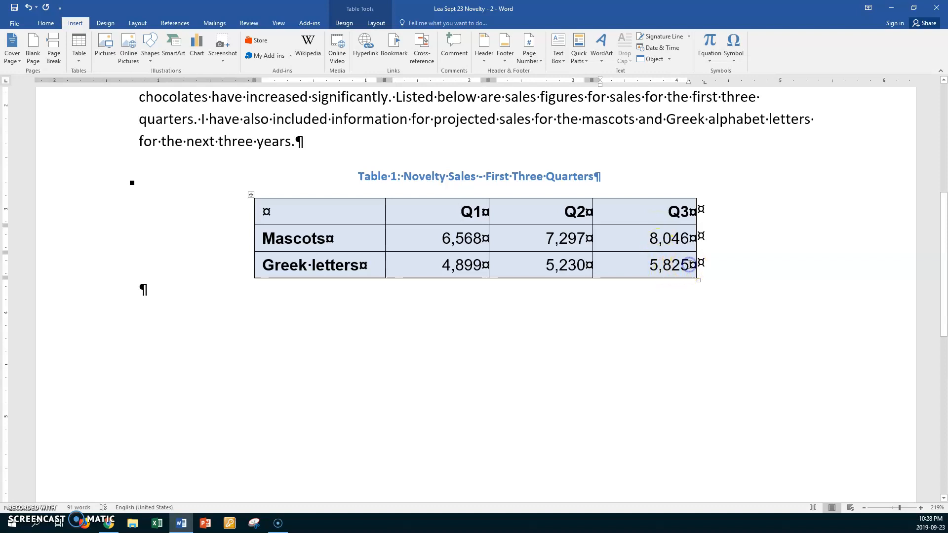
pyautogui.press('Tab')
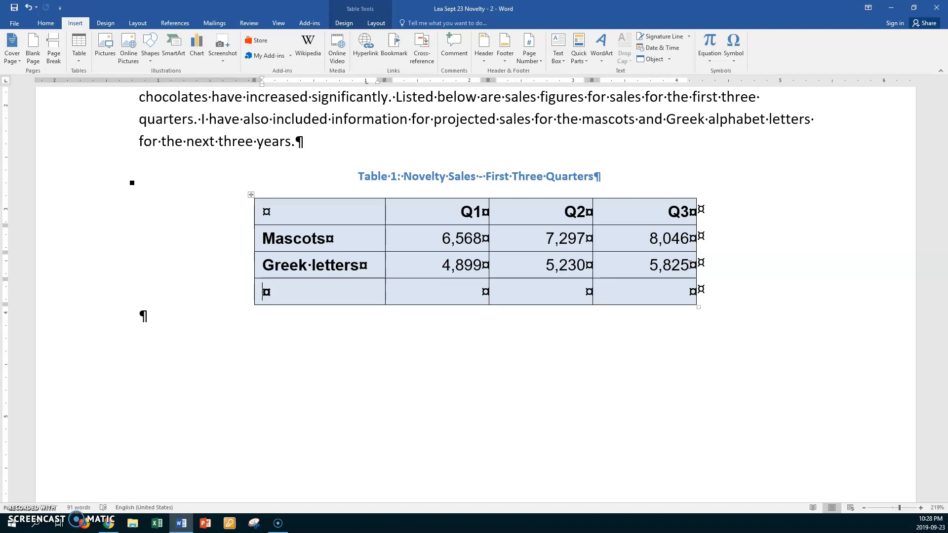
pyautogui.click(306, 293)
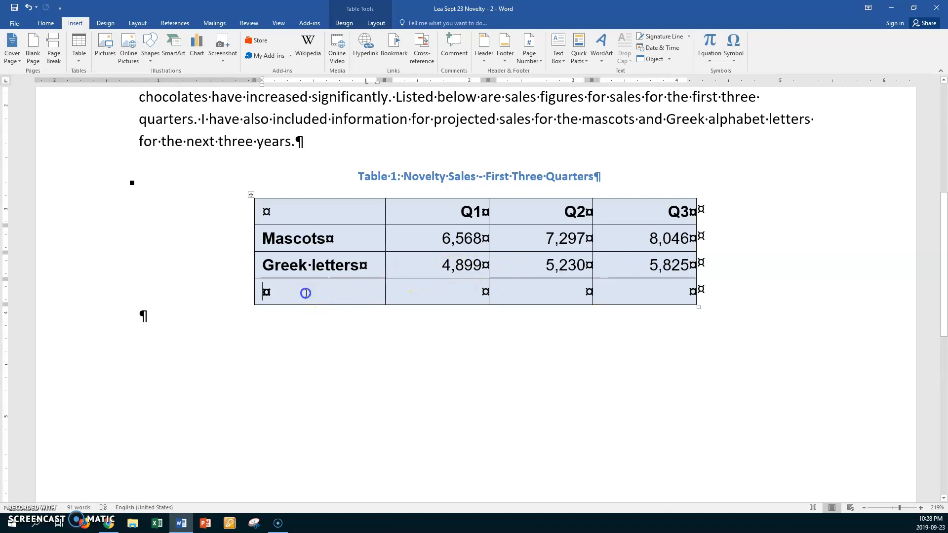
pyautogui.write('Totals')
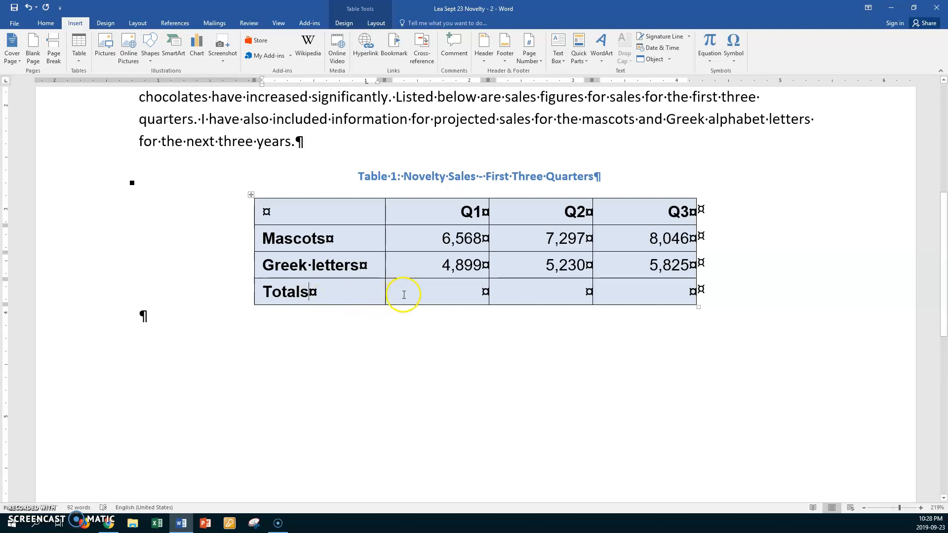
# - Insert the formula =SUM(ABOVE) with number format #,##0 in the Q1 cell of the Totals row
pyautogui.click(445, 296)
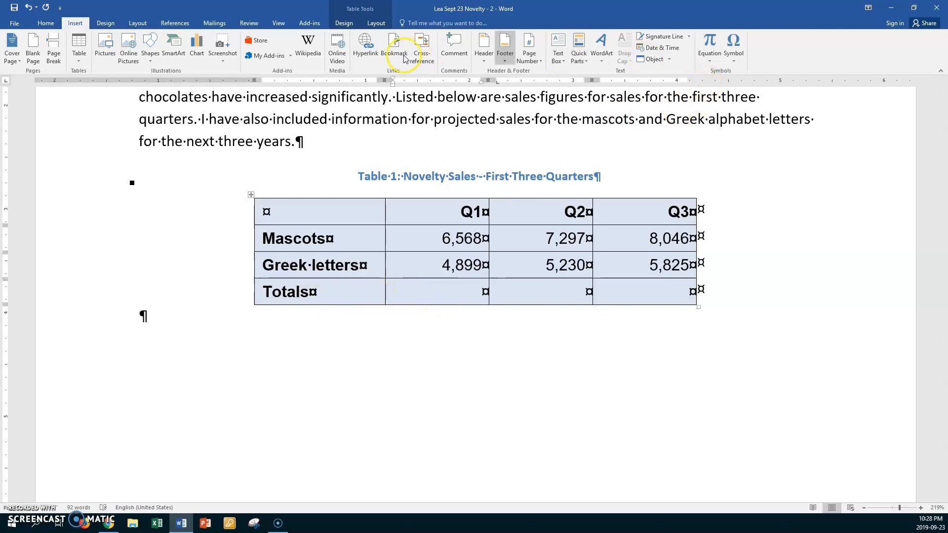
pyautogui.click(374, 23)
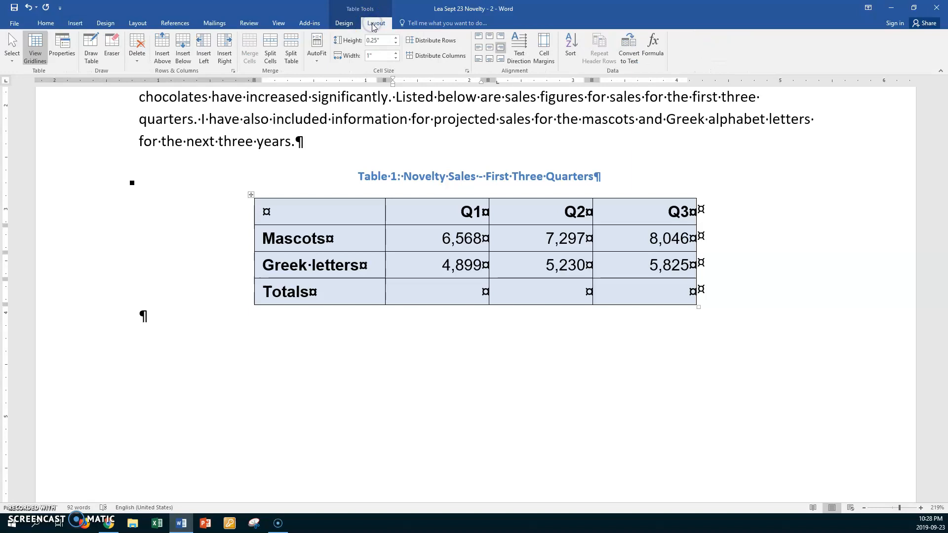
pyautogui.click(658, 44)
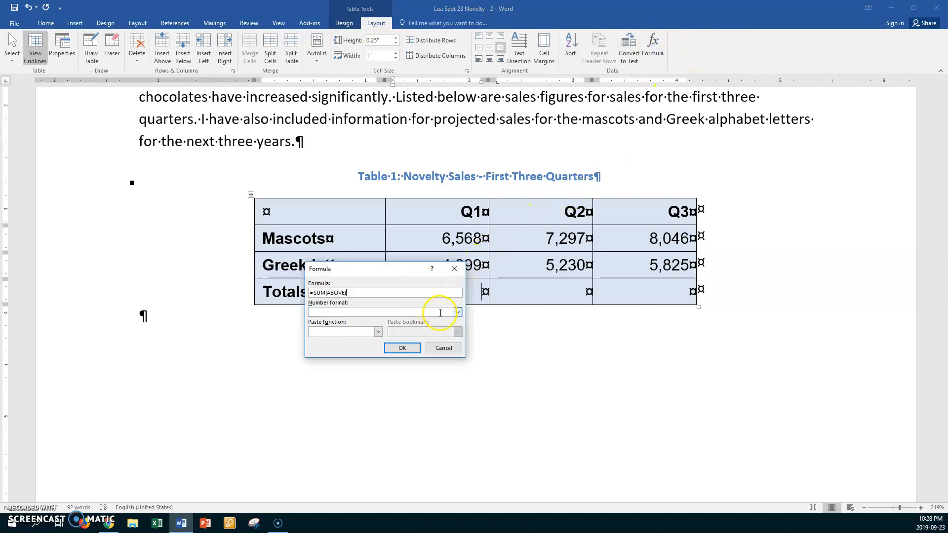
pyautogui.click(457, 314)
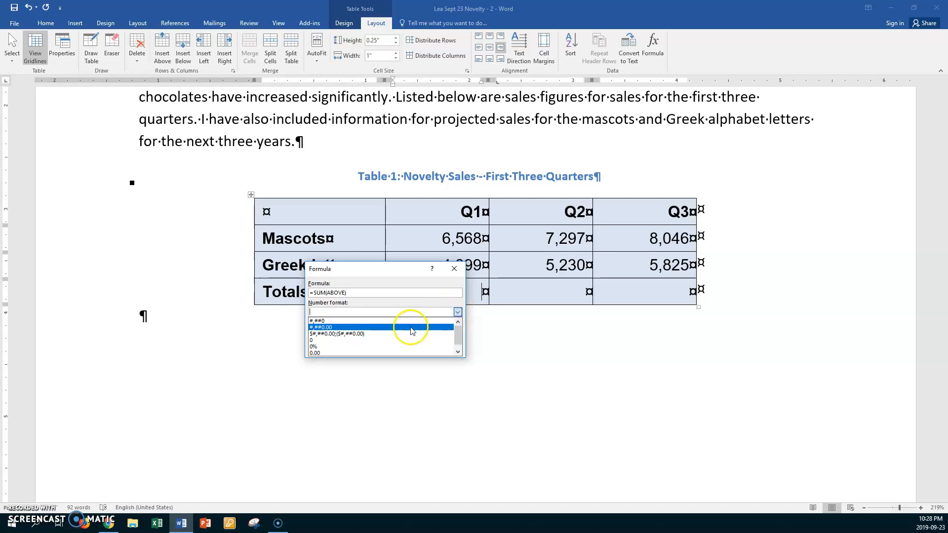
pyautogui.click(325, 321)
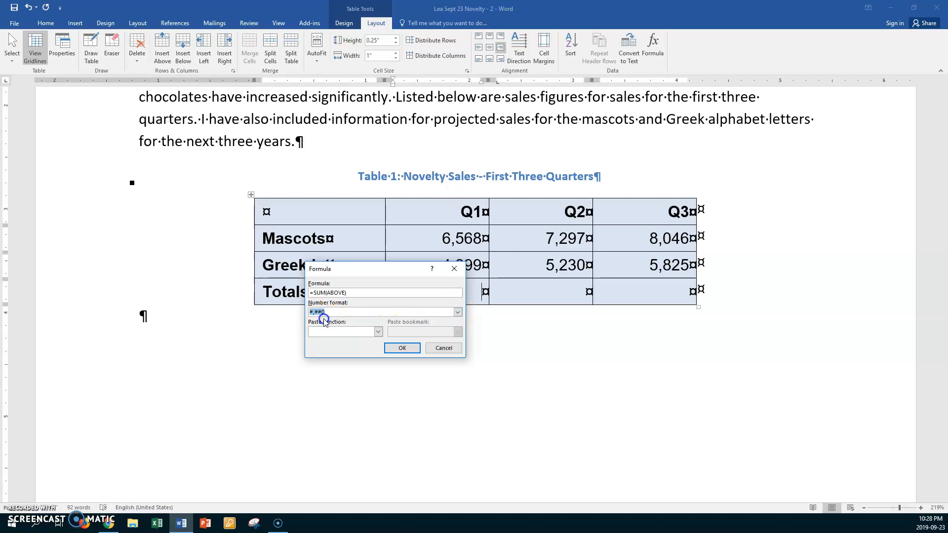
pyautogui.click(390, 347)
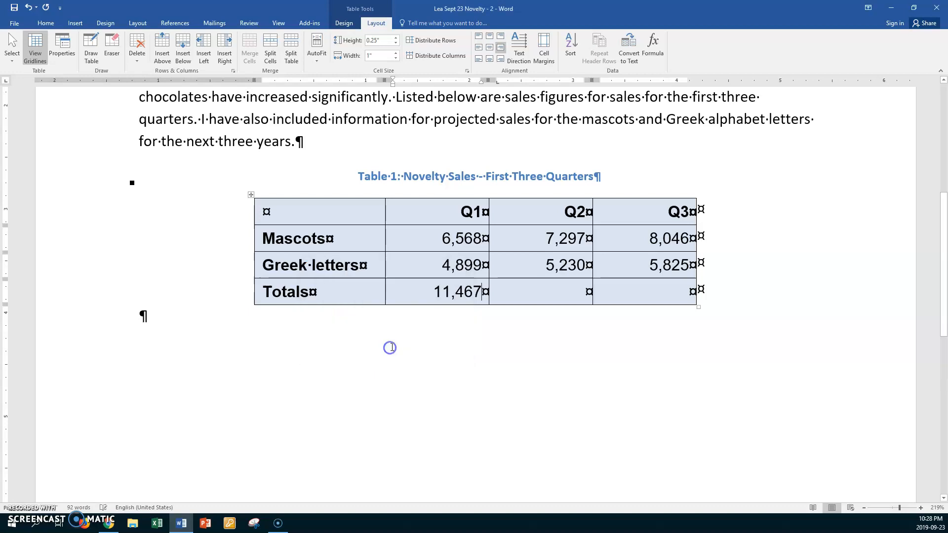
# - Insert the formula =SUM(ABOVE) with number format #,##0 in the Q2 cell of the Totals row
pyautogui.click(547, 289)
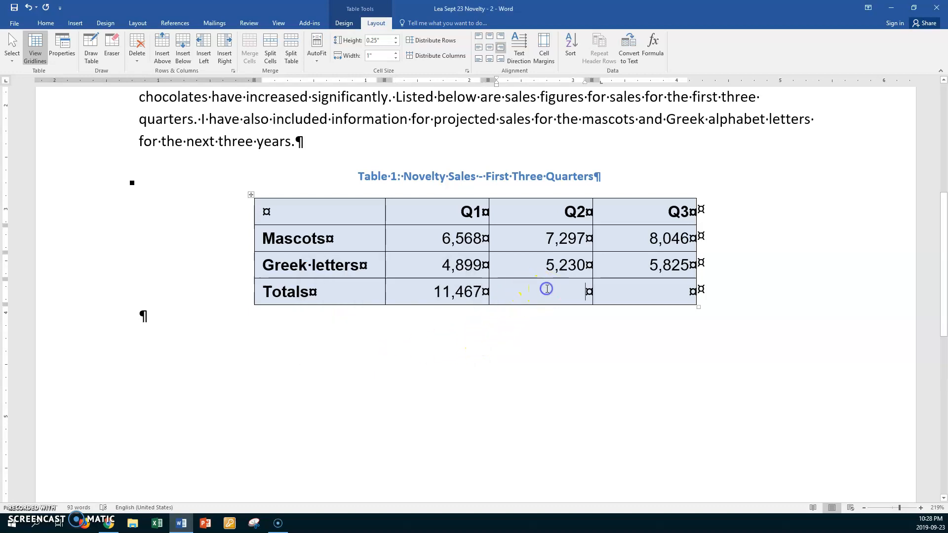
pyautogui.click(657, 47)
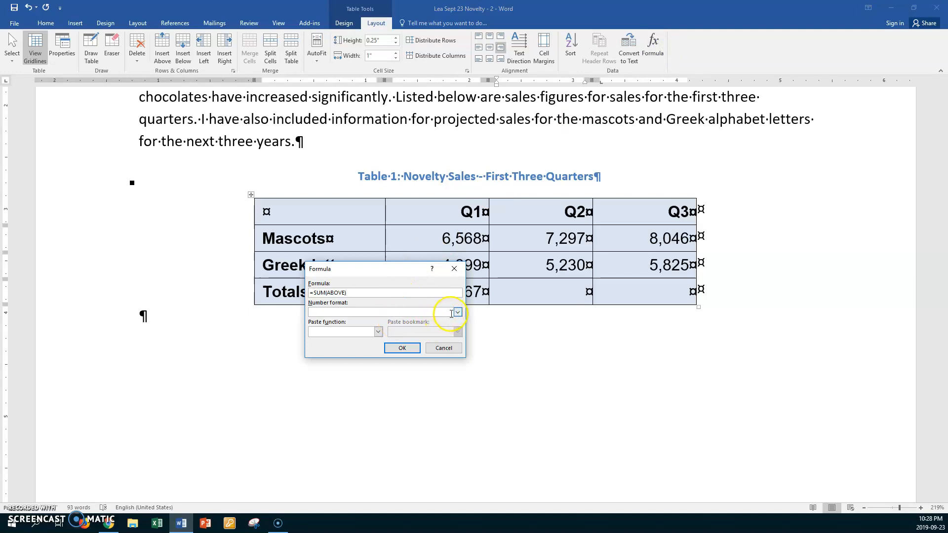
pyautogui.click(457, 313)
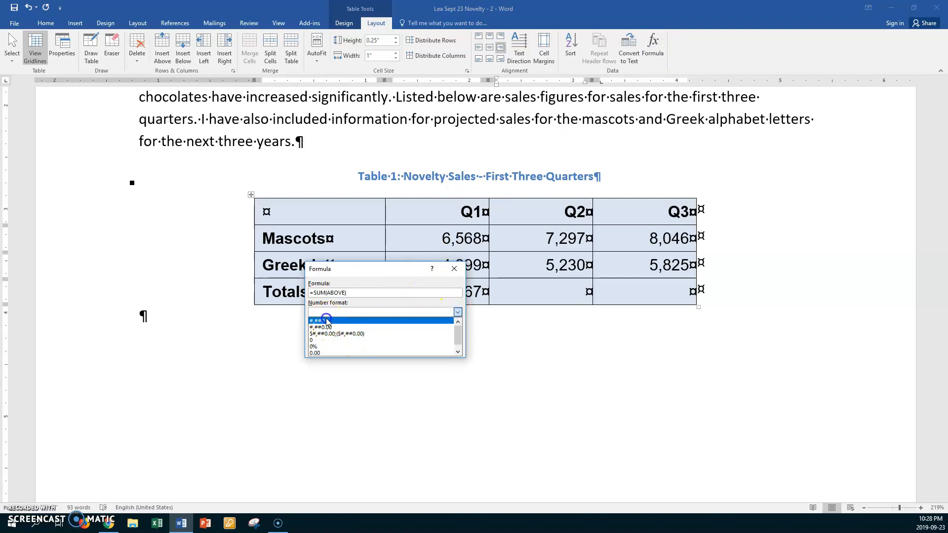
pyautogui.click(387, 319)
pyautogui.click(397, 347)
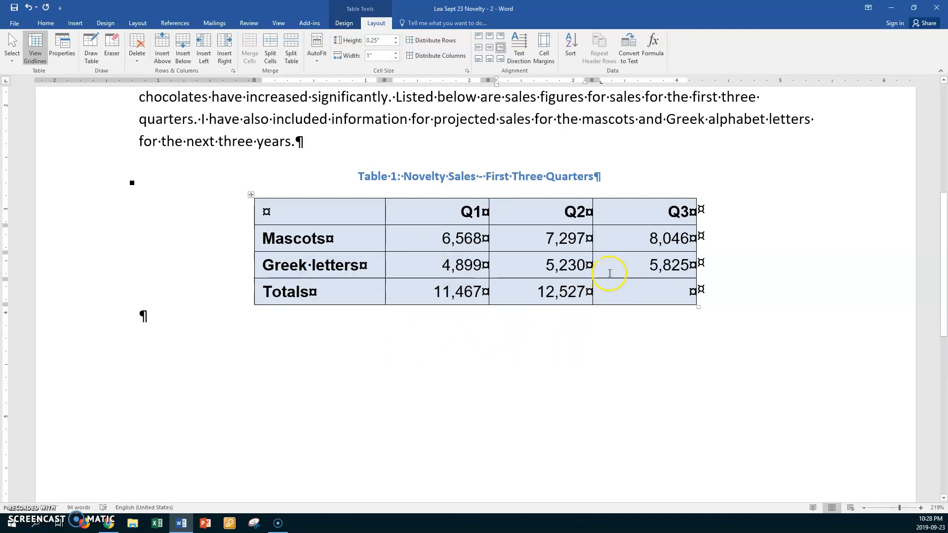
# - Insert the formula =SUM(ABOVE) with number format #,##0 in the Q3 cell of the Totals row
pyautogui.click(653, 46)
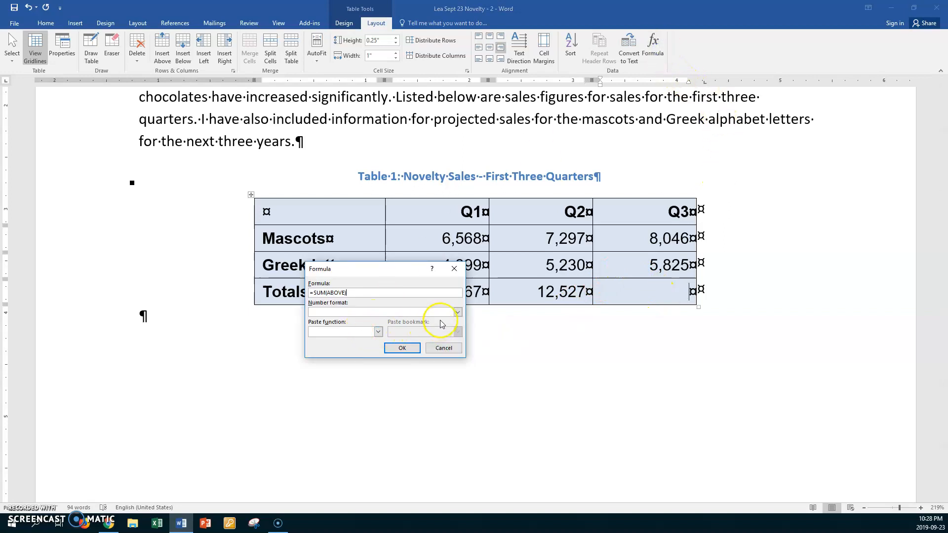
pyautogui.click(457, 312)
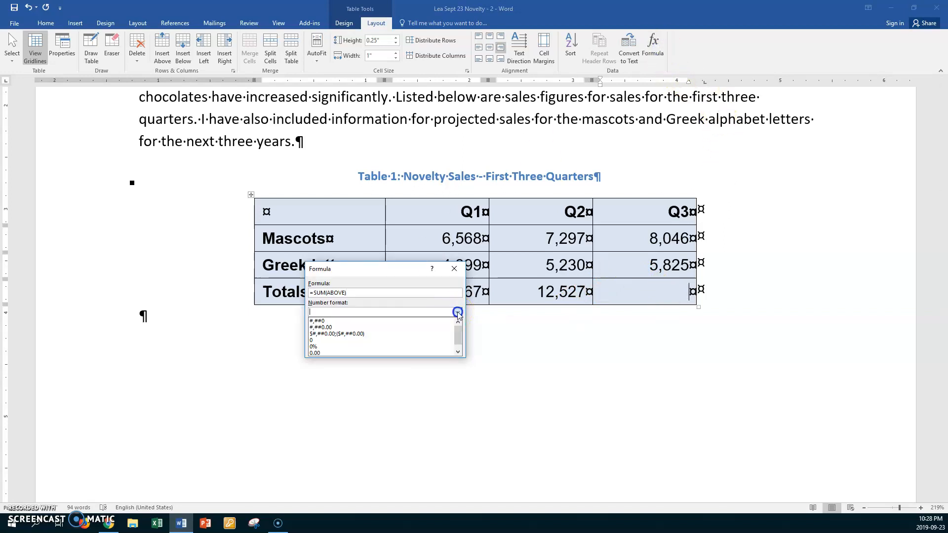
pyautogui.click(320, 321)
pyautogui.click(402, 347)
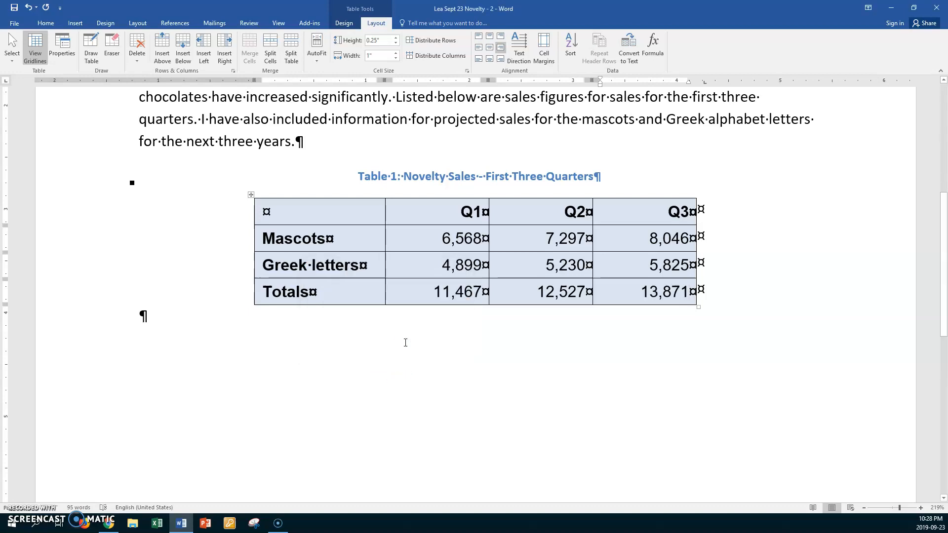
# - Add a new paragraph below the Novelty Sales table and apply the No Spacing style to it
pyautogui.click(161, 315)
pyautogui.click(161, 315)
pyautogui.press('Return')
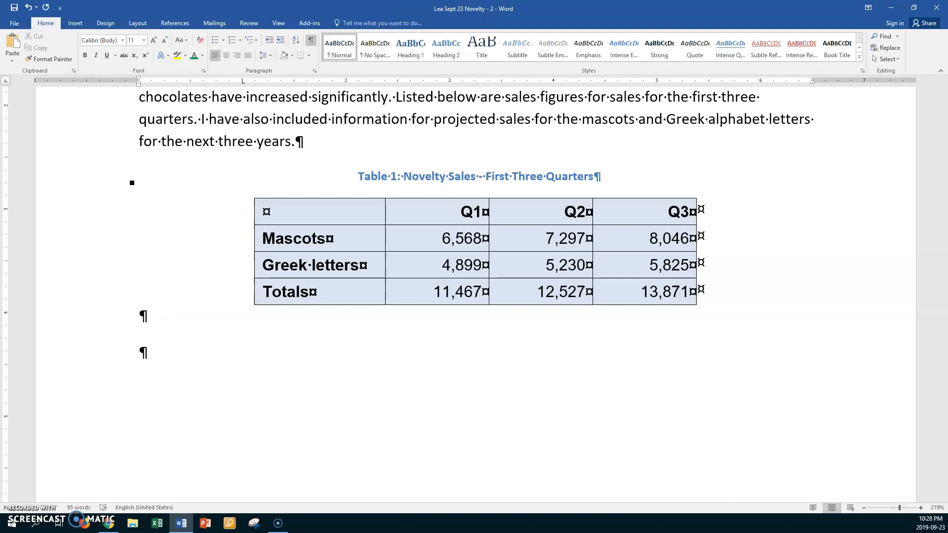
pyautogui.click(374, 49)
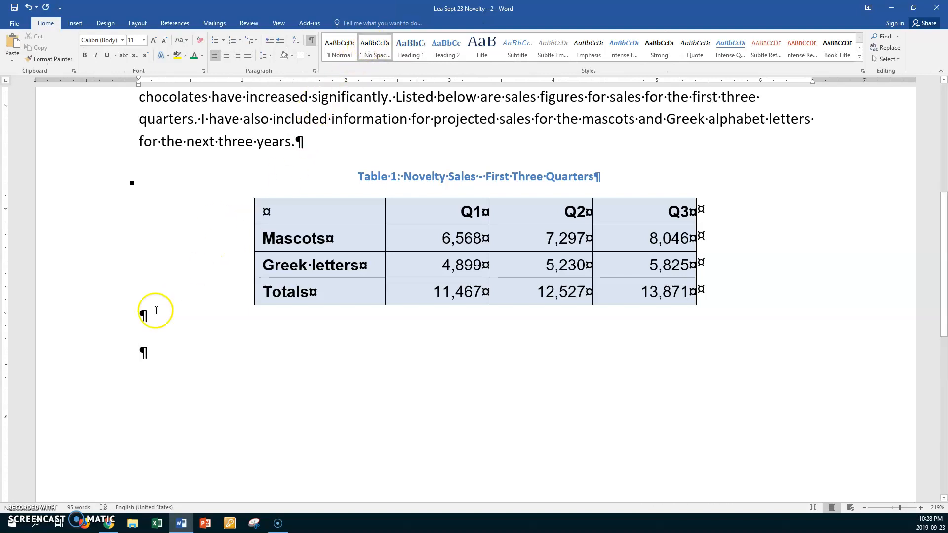
pyautogui.click(155, 350)
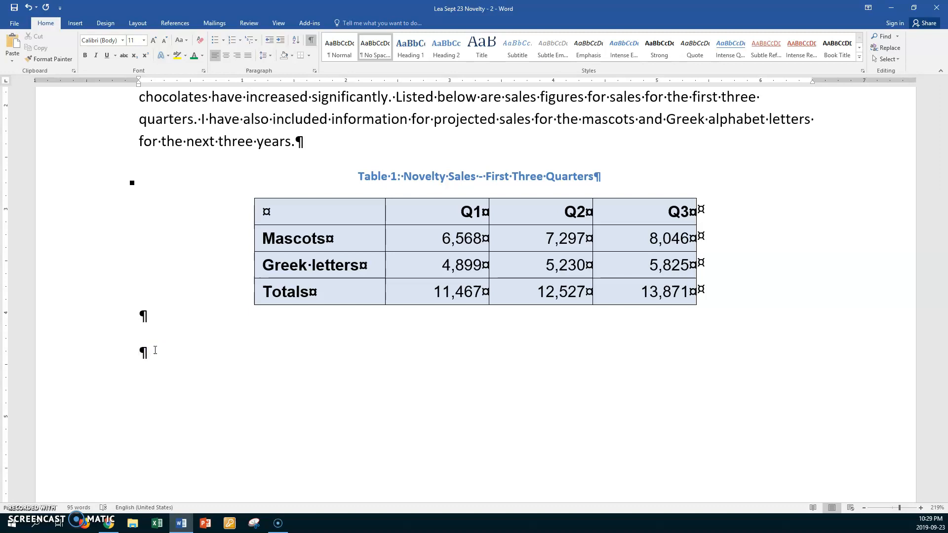
# - Insert an embedded Excel spreadsheet at the new paragraph below the Novelty Sales table
pyautogui.scroll(2, 155, 350)
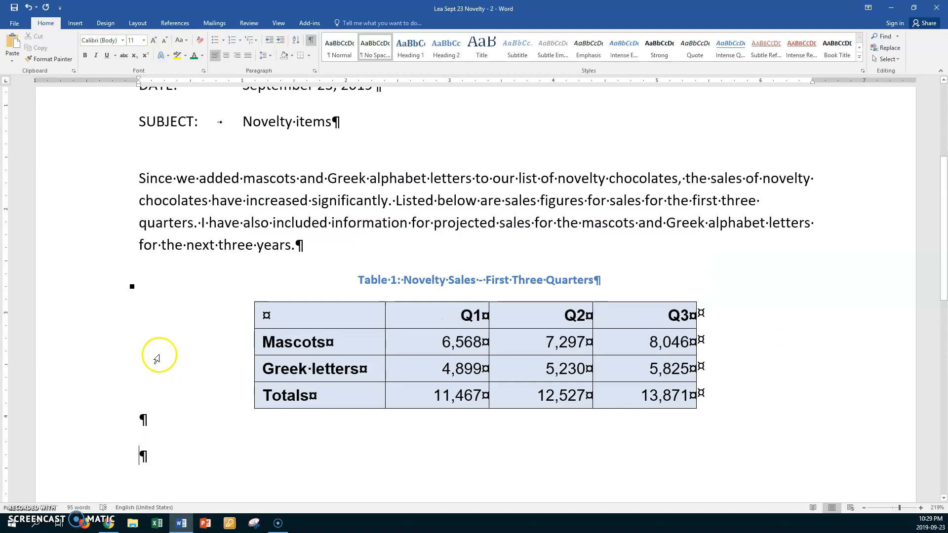
pyautogui.scroll(-3, 160, 355)
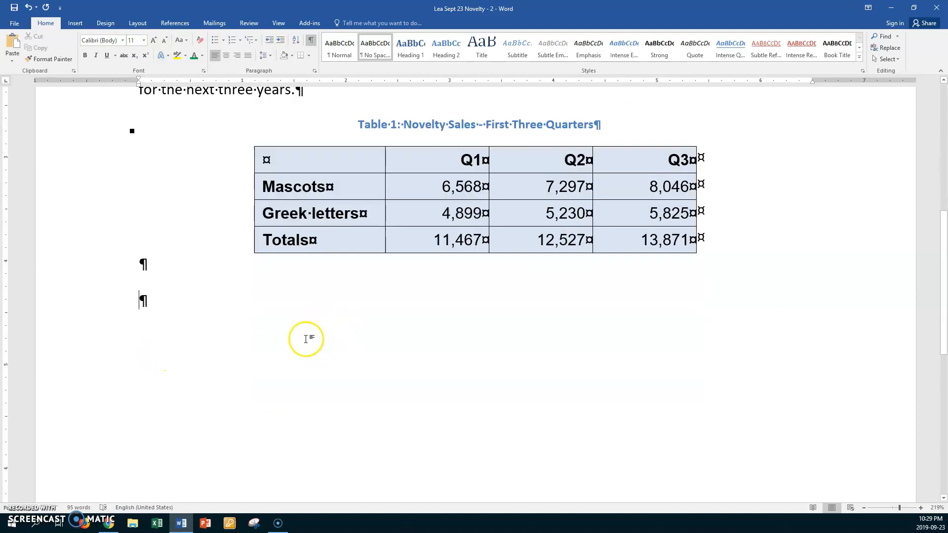
pyautogui.click(153, 301)
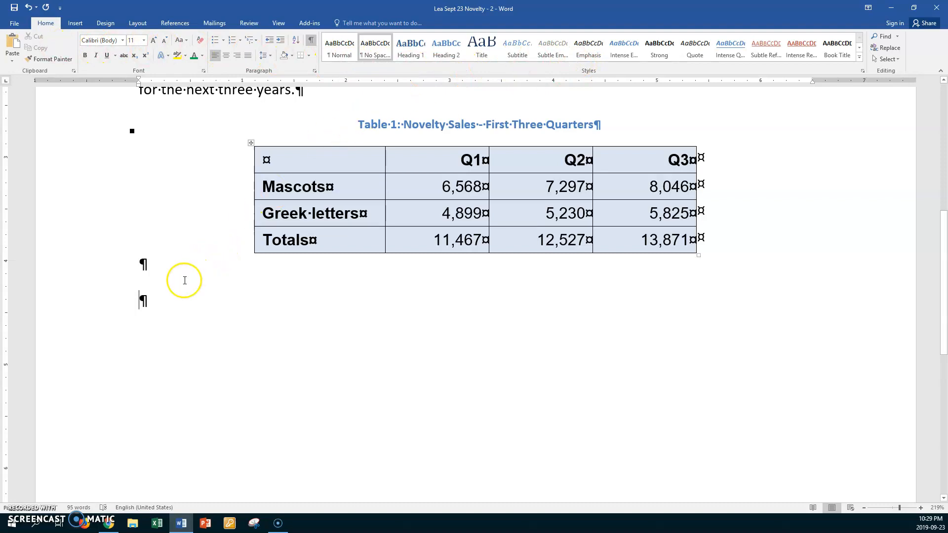
pyautogui.click(147, 301)
pyautogui.click(80, 25)
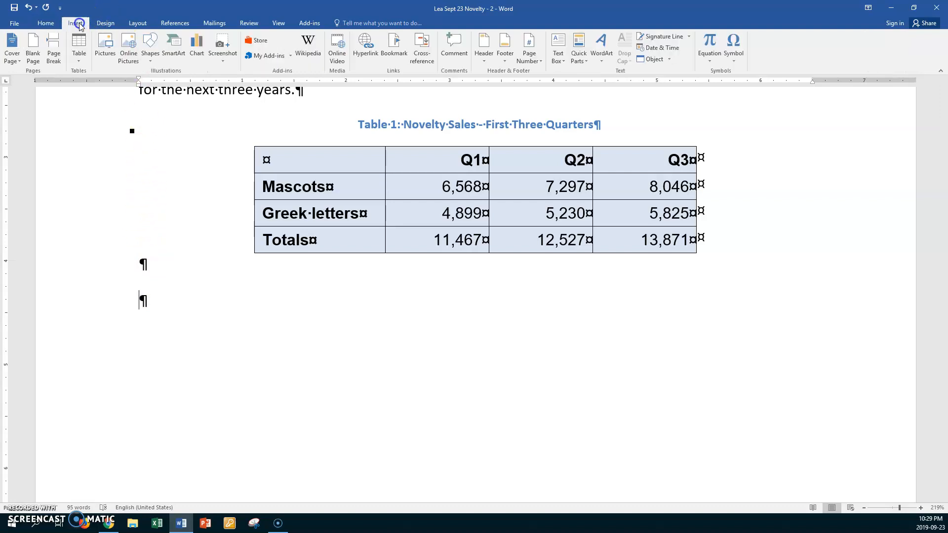
pyautogui.click(79, 62)
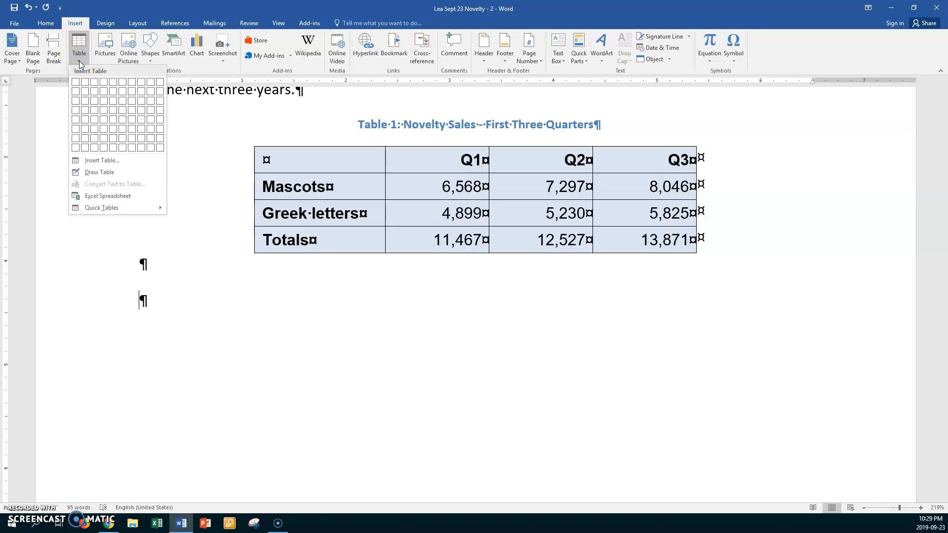
pyautogui.click(91, 197)
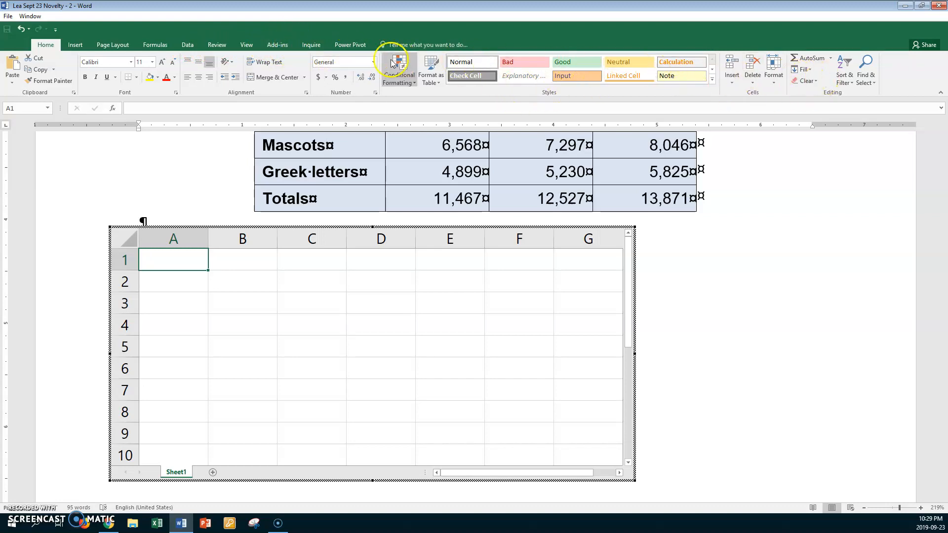
pyautogui.click(213, 82)
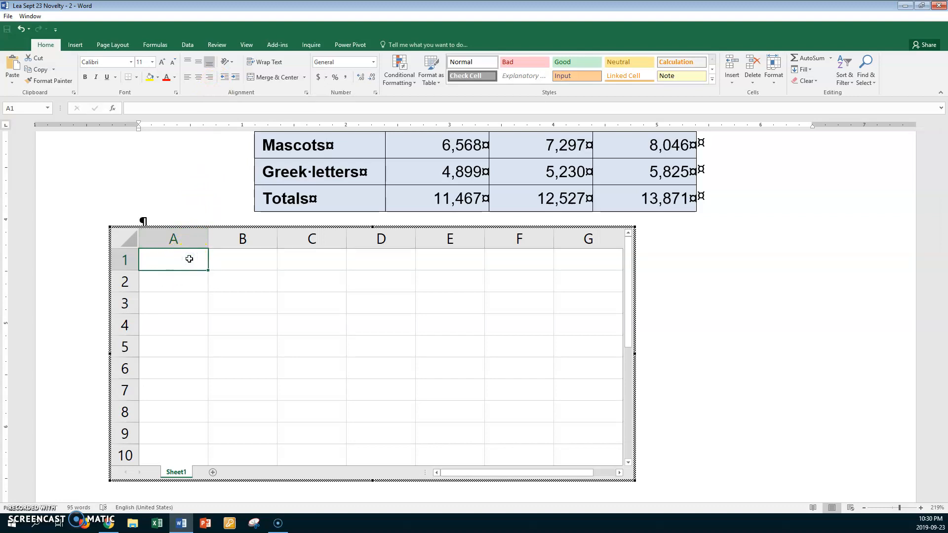
# - Enter Mascots, 6568, 7297 and 8046 in cells A1 to D1 of the embedded spreadsheet
pyautogui.write('Mascots')
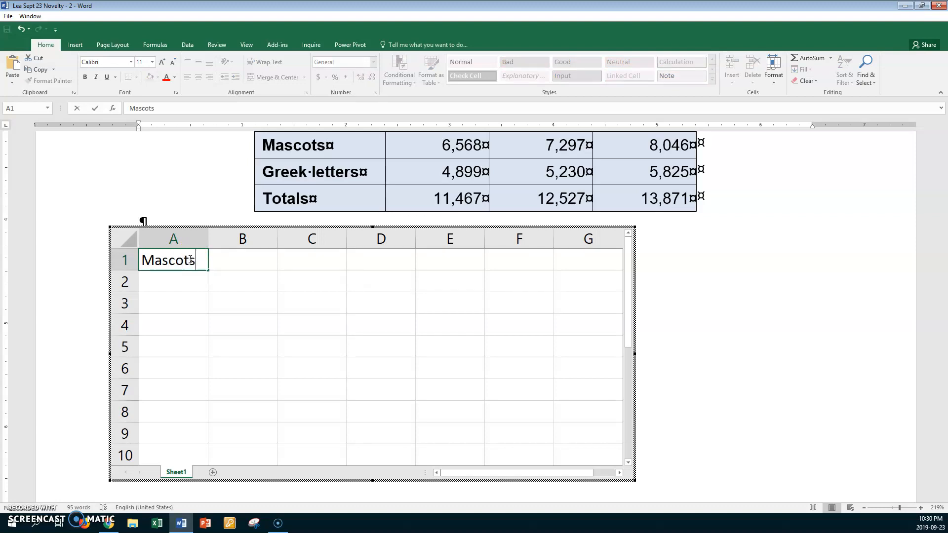
pyautogui.press('Tab')
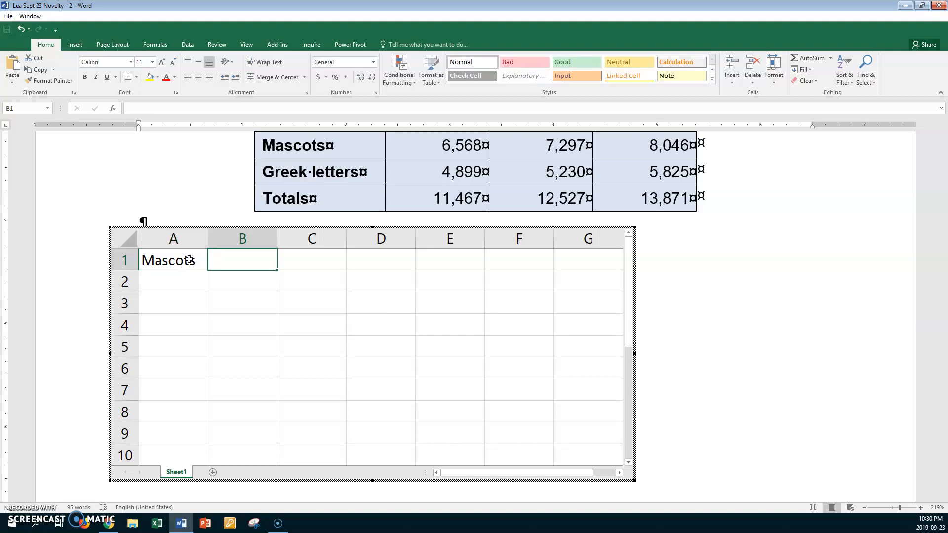
pyautogui.write('65')
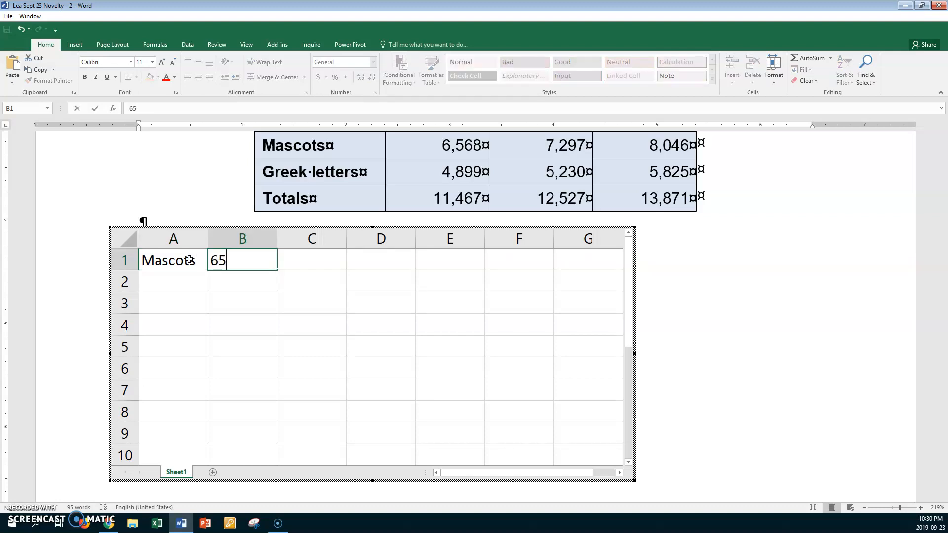
pyautogui.write('68')
pyautogui.press('Tab')
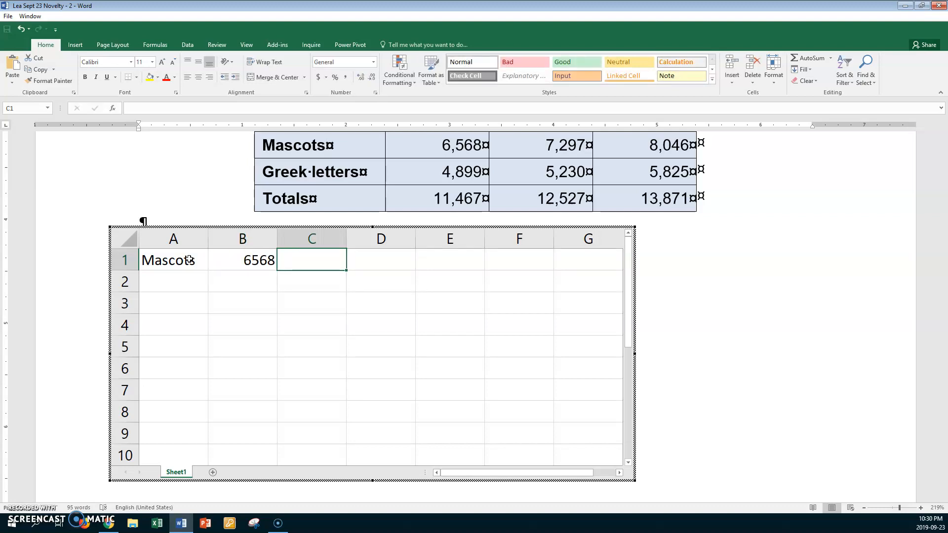
pyautogui.write('7297')
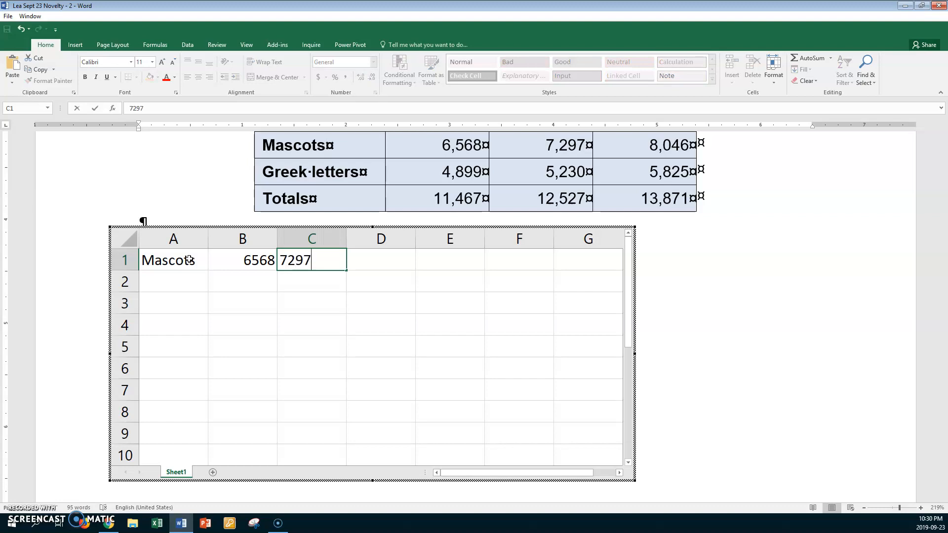
pyautogui.press('Tab')
pyautogui.write('80')
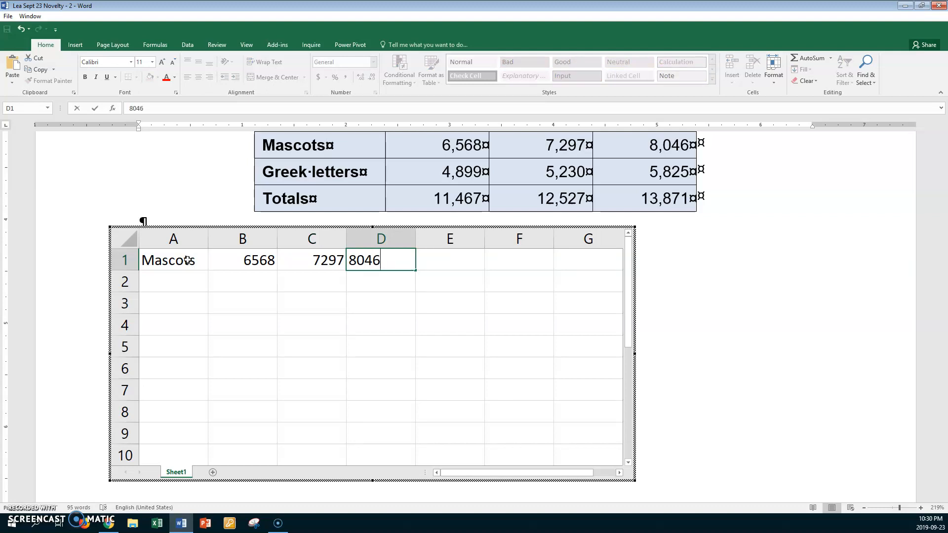
# - Enter "Greek Letters" in cell A2 and autofit column A to its contents
pyautogui.click(170, 285)
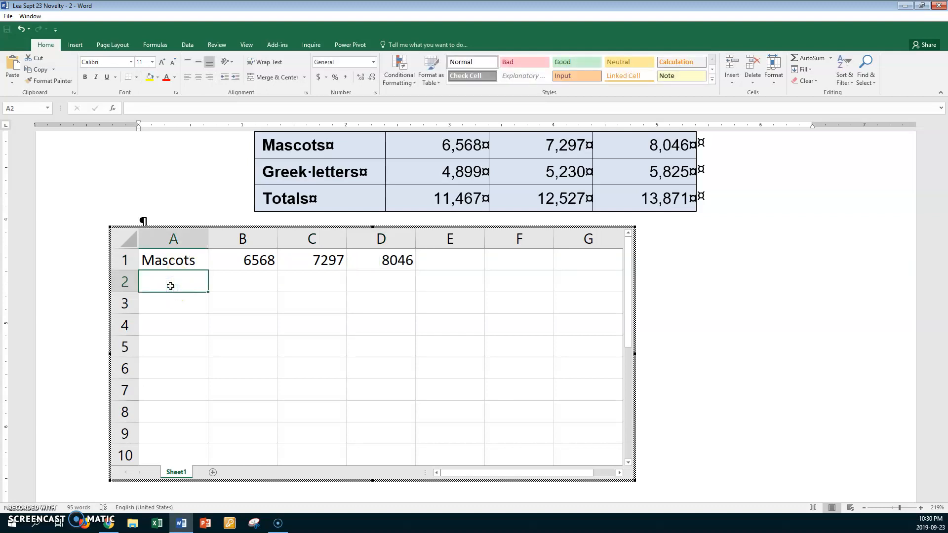
pyautogui.write('Greek')
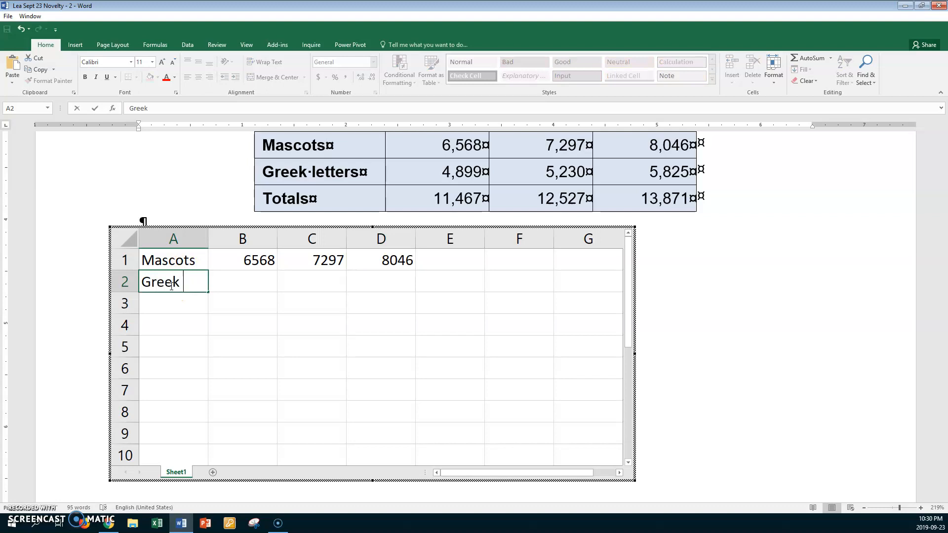
pyautogui.write(' Letters')
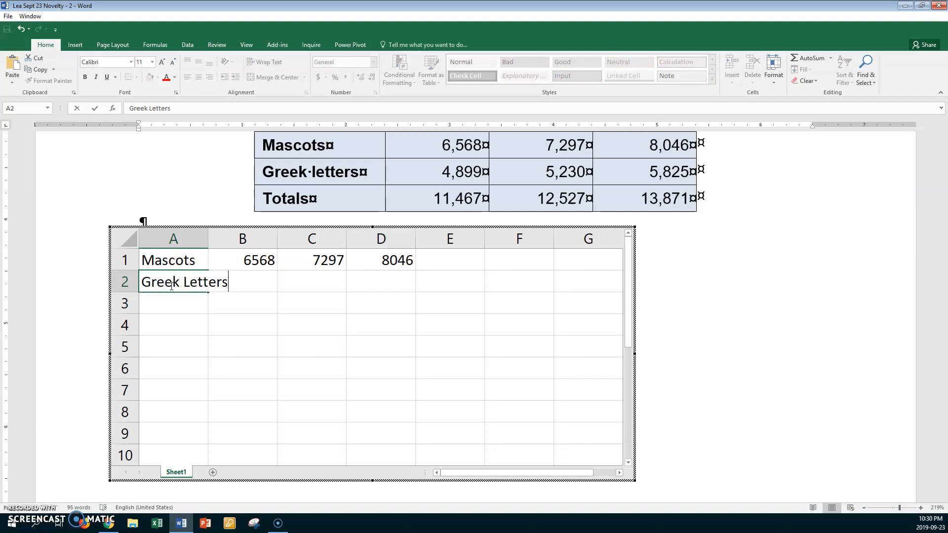
pyautogui.press('Tab')
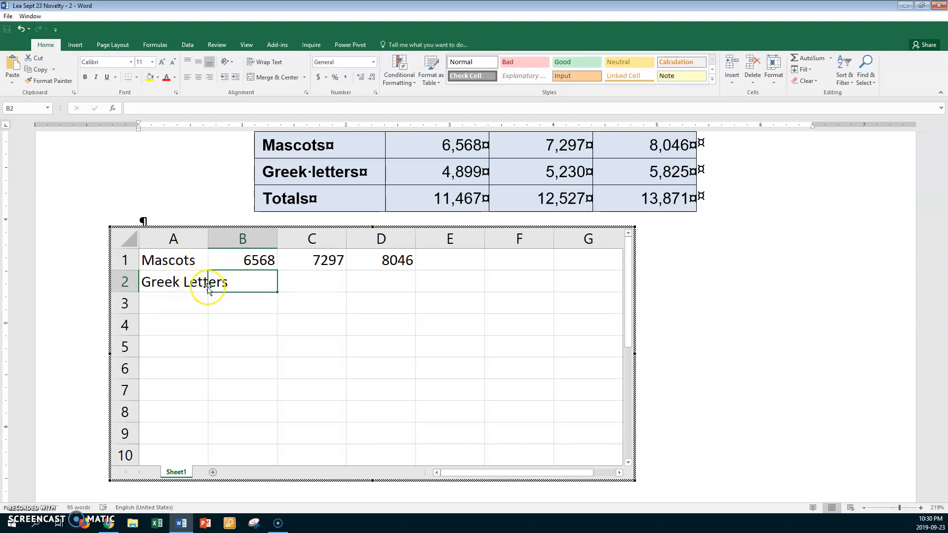
pyautogui.doubleClick(208, 238)
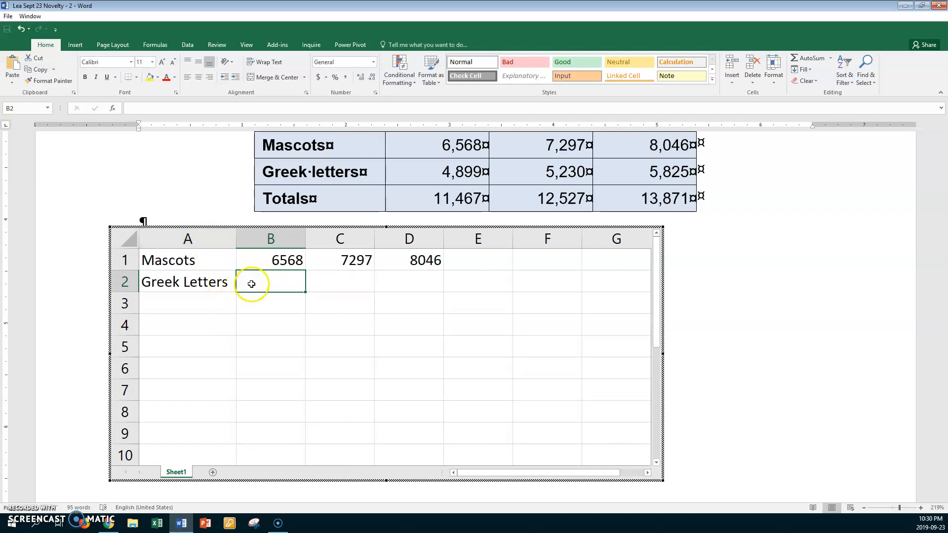
# - Enter the Greek Letters figures 4899, 5230 and 5825 in cells B2 to D2
pyautogui.write('4899')
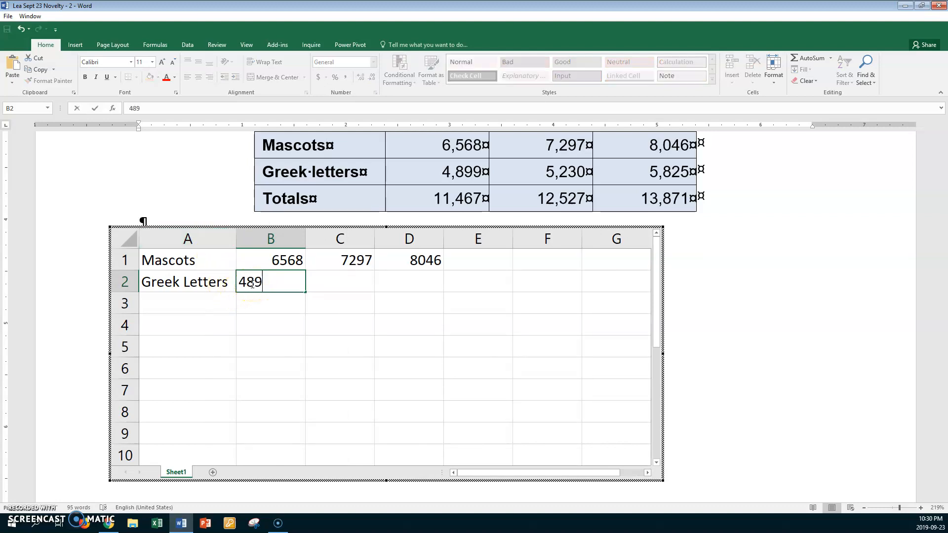
pyautogui.click(339, 286)
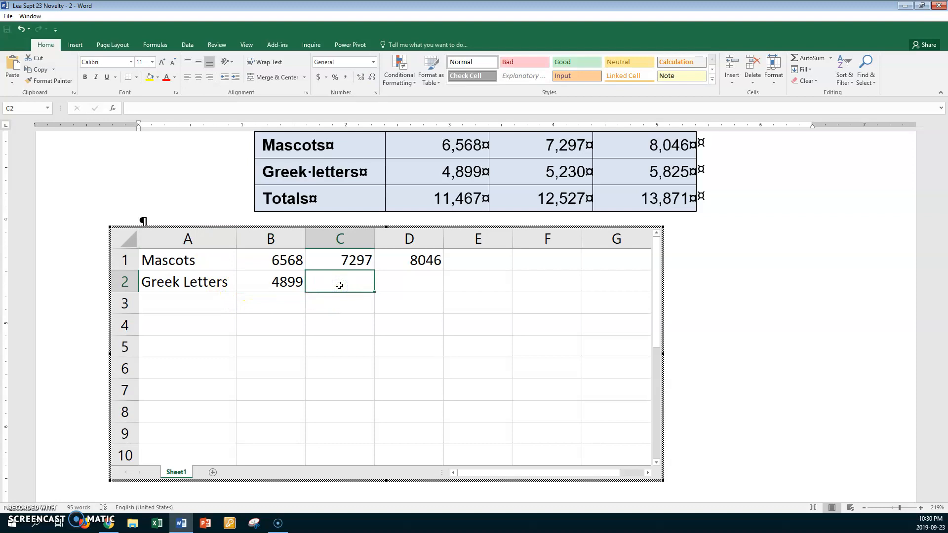
pyautogui.write('5230')
pyautogui.click(412, 289)
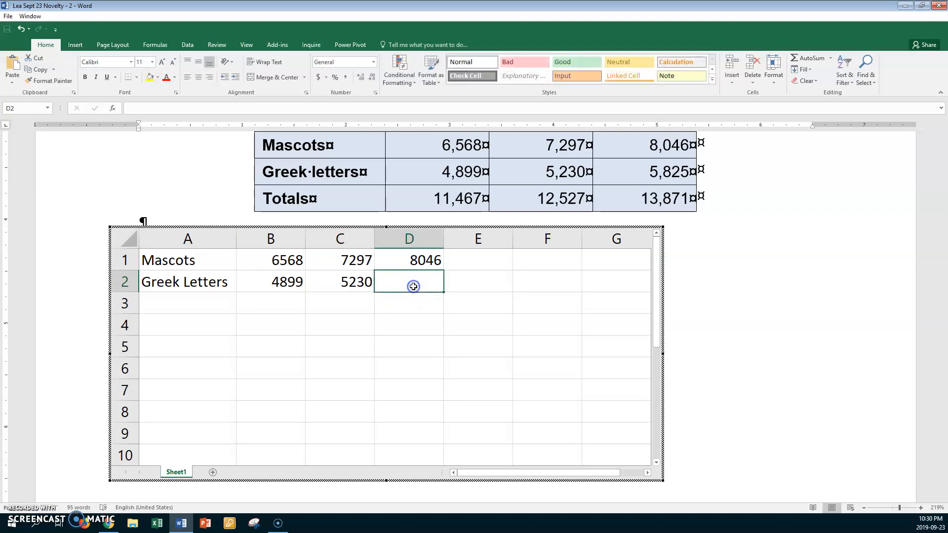
pyautogui.write('5825')
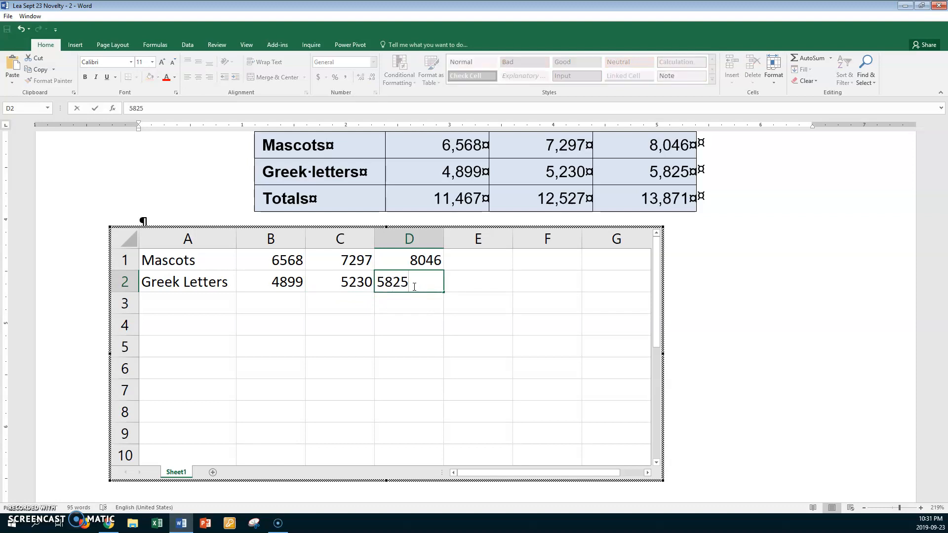
# - Enter "Totals" in cell A3 and AutoSum columns B, C and D into row 3, checking the resulting formulas
pyautogui.click(216, 309)
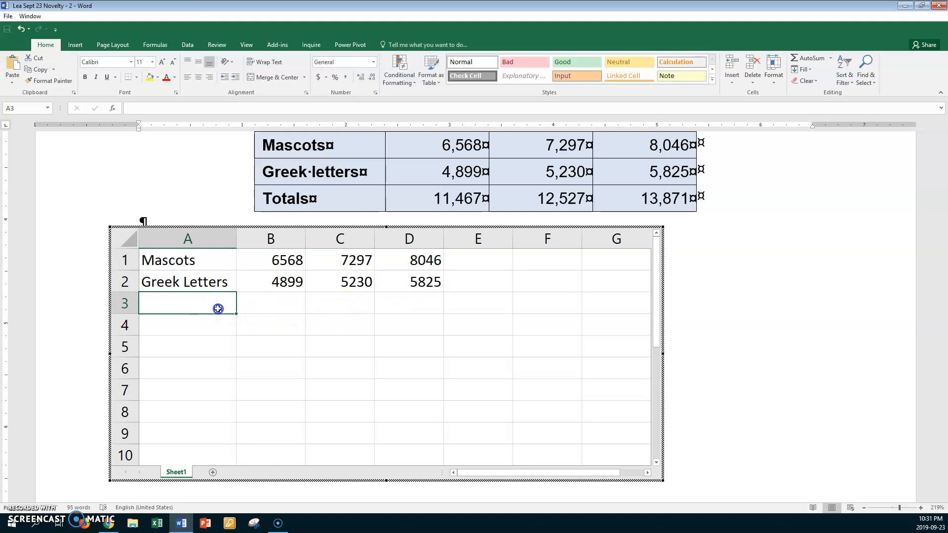
pyautogui.write('Totals')
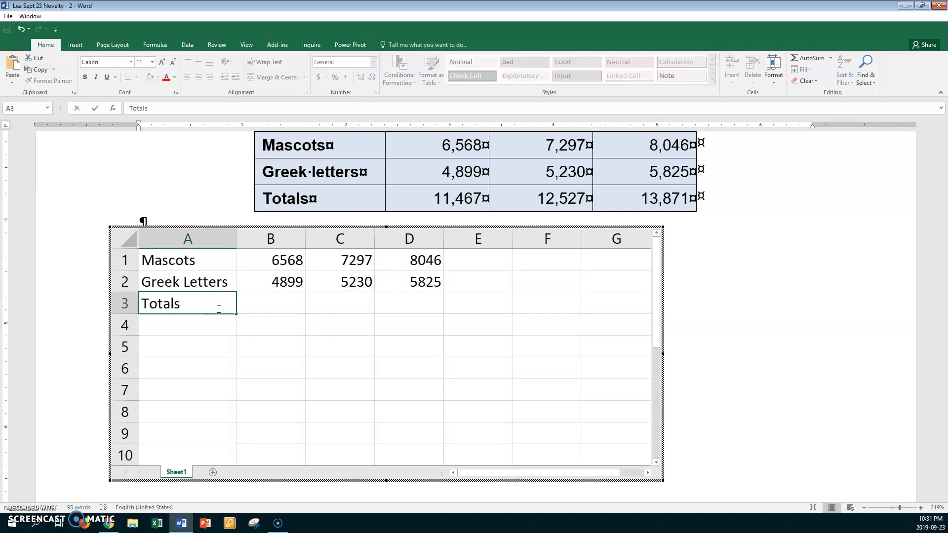
pyautogui.click(267, 304)
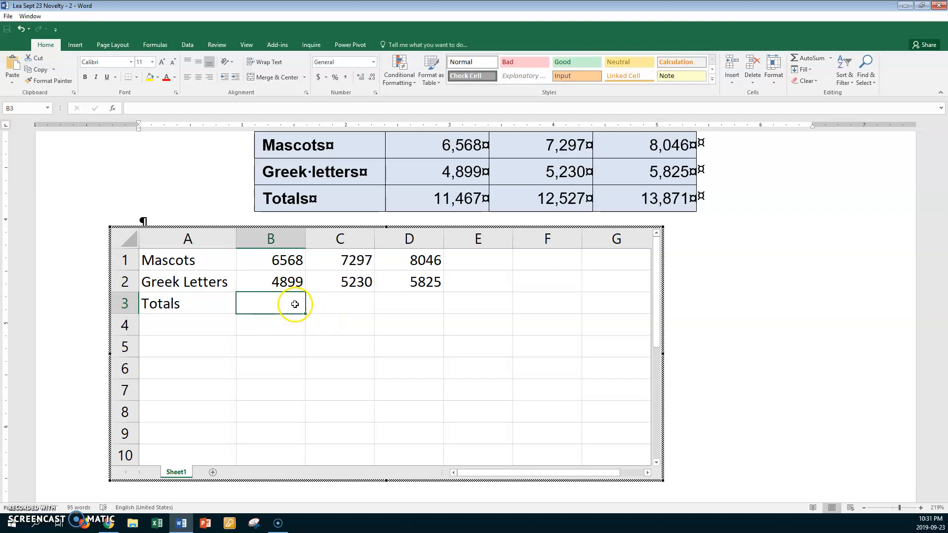
pyautogui.click(255, 260)
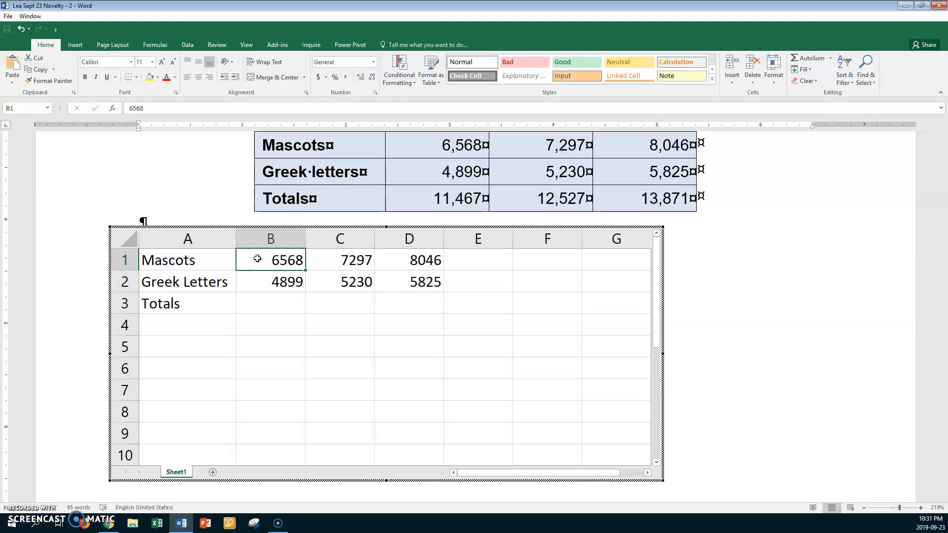
pyautogui.moveTo(257, 259); pyautogui.dragTo(417, 307)
pyautogui.click(268, 305)
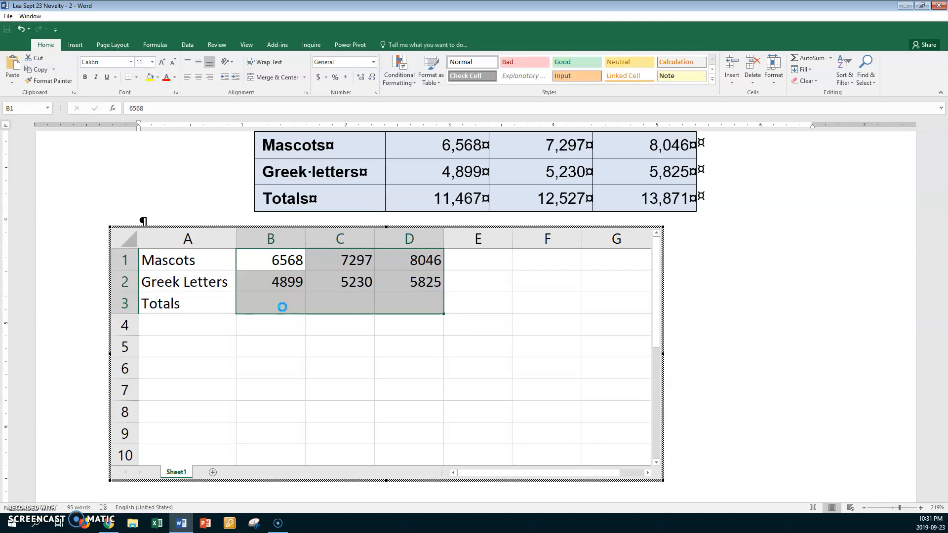
pyautogui.hotkey('alt', '=')
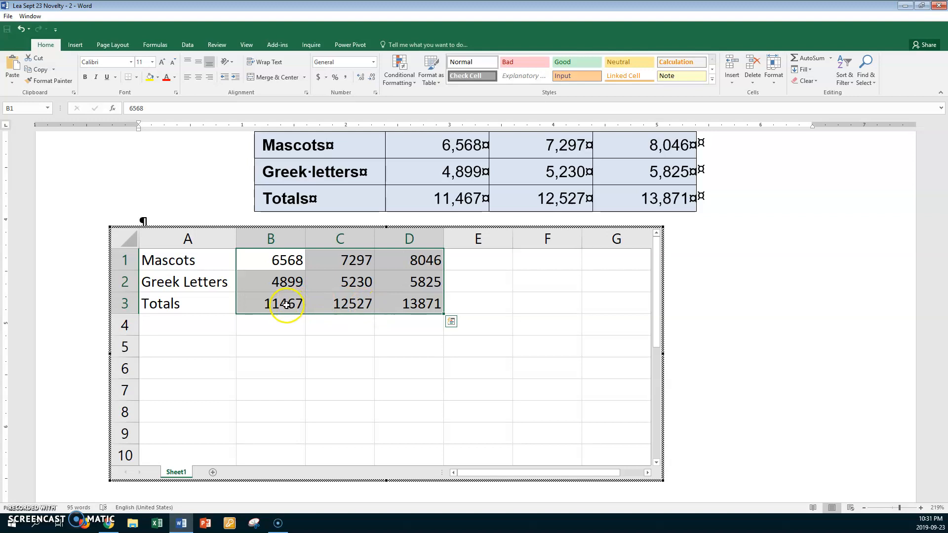
pyautogui.click(286, 304)
pyautogui.click(346, 304)
pyautogui.click(405, 303)
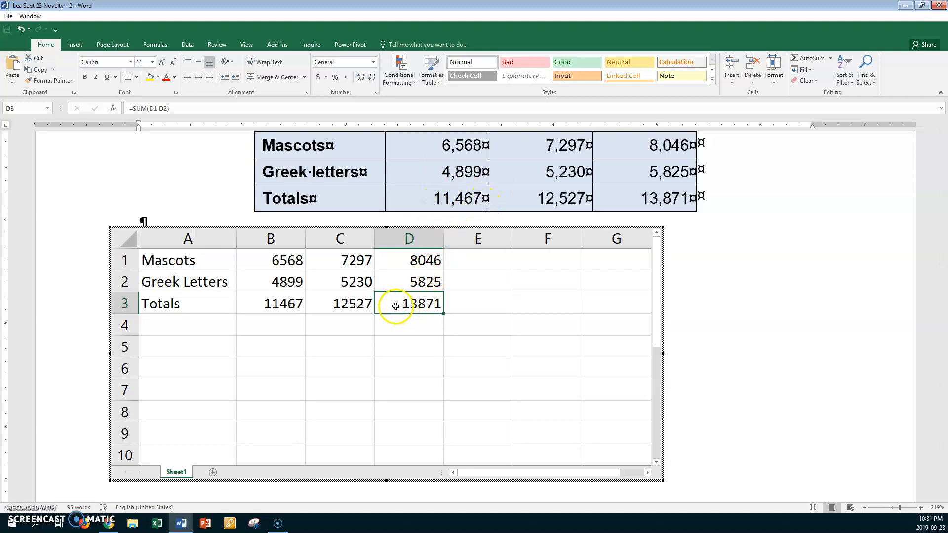
# - Sum B1:D1 in cell E1 of the embedded spreadsheet and fill the formula down to E3
pyautogui.click(479, 261)
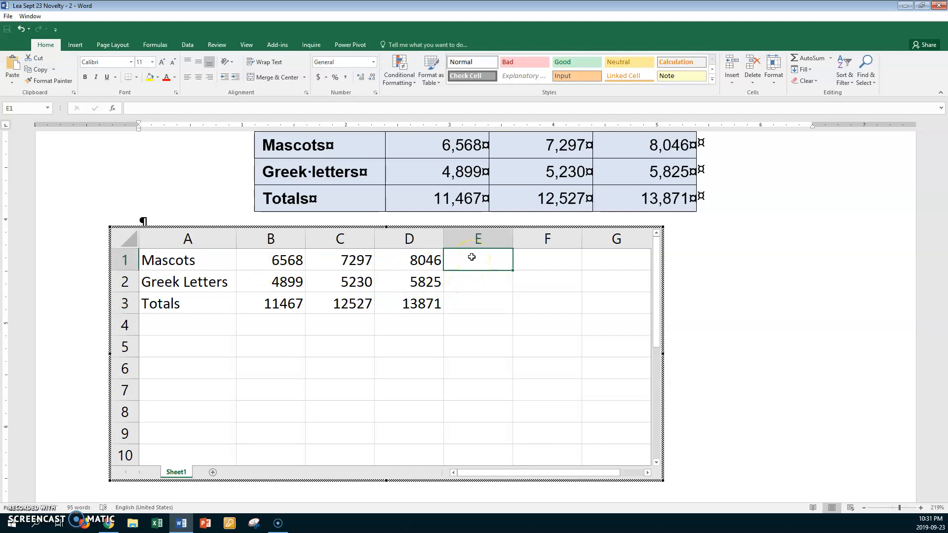
pyautogui.write('s')
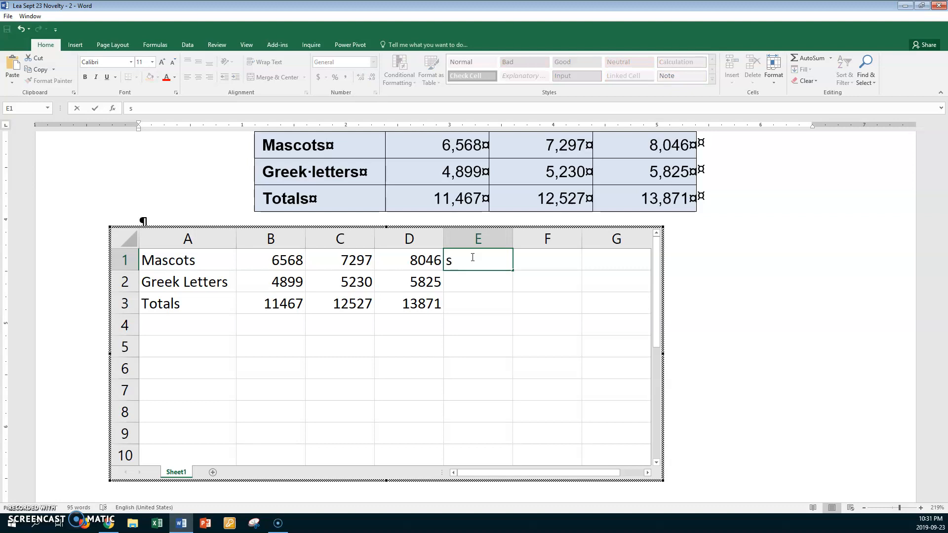
pyautogui.write('=')
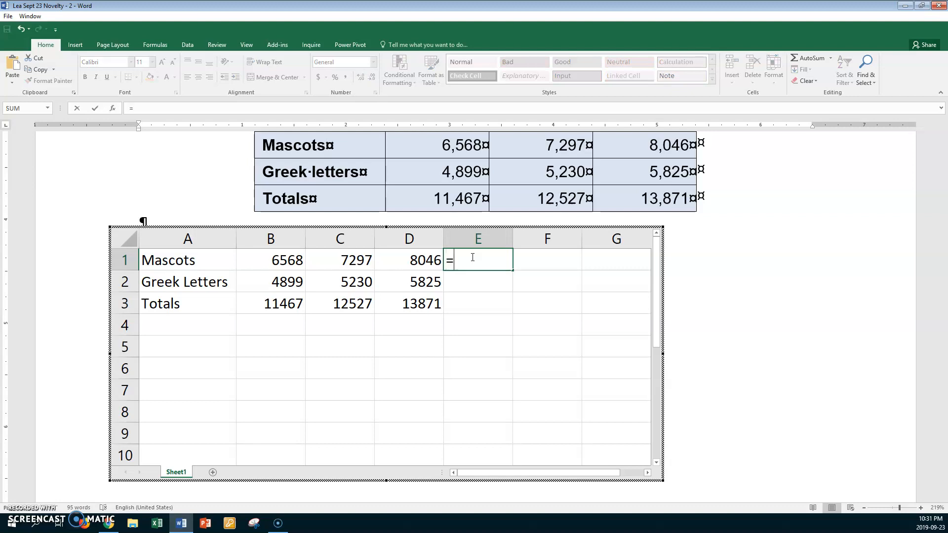
pyautogui.write('sum(')
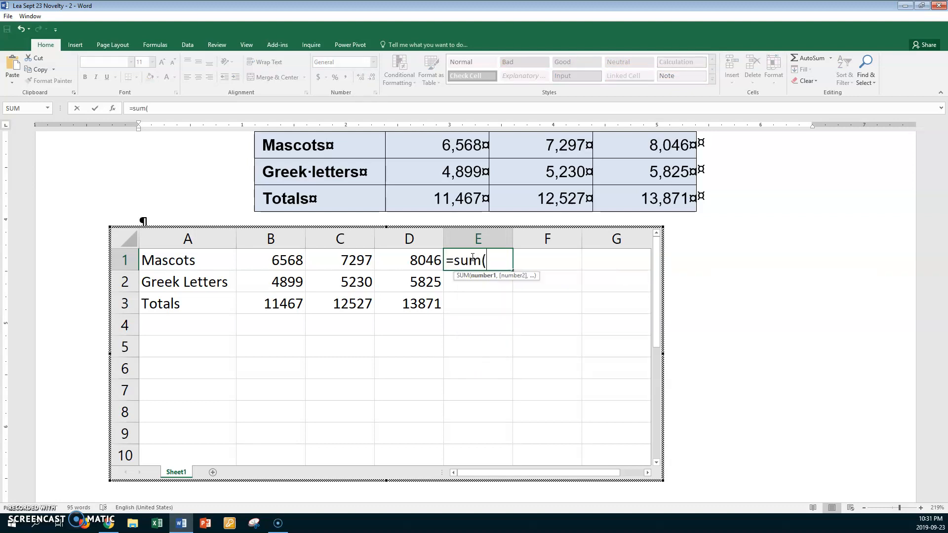
pyautogui.click(276, 258)
pyautogui.moveTo(294, 261); pyautogui.dragTo(398, 258)
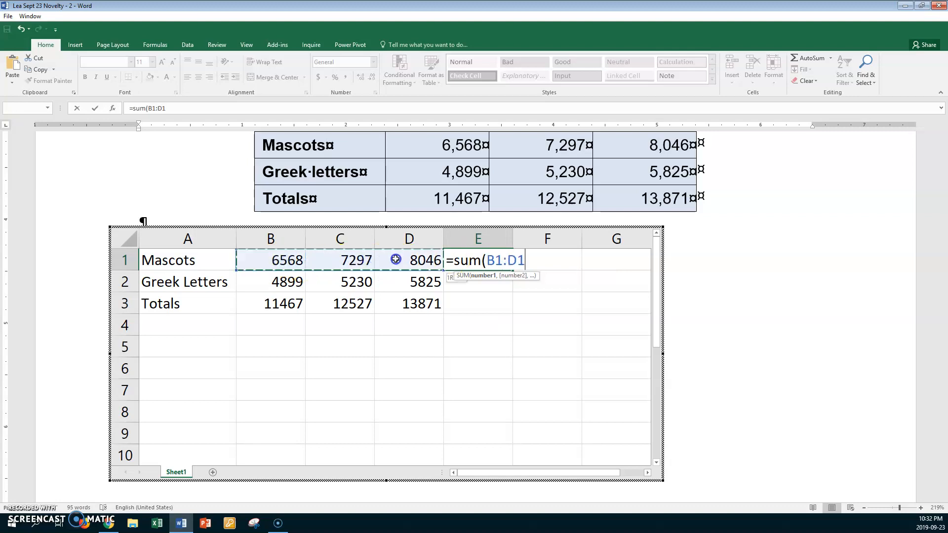
pyautogui.press('Return')
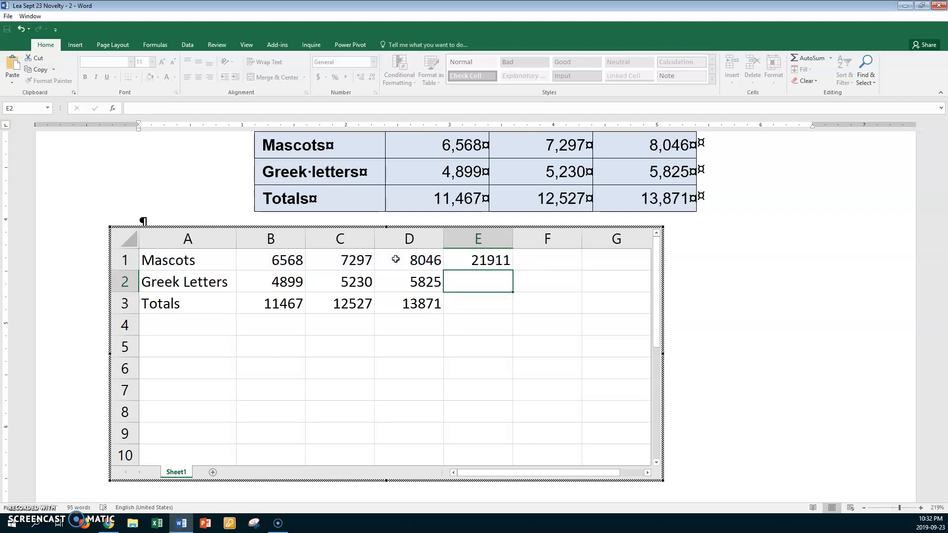
pyautogui.click(492, 258)
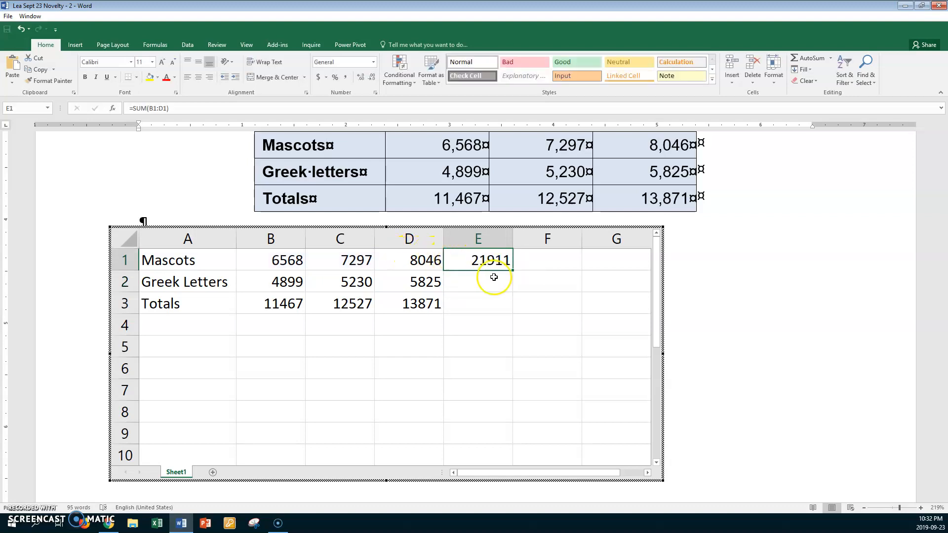
pyautogui.moveTo(513, 270); pyautogui.dragTo(504, 305)
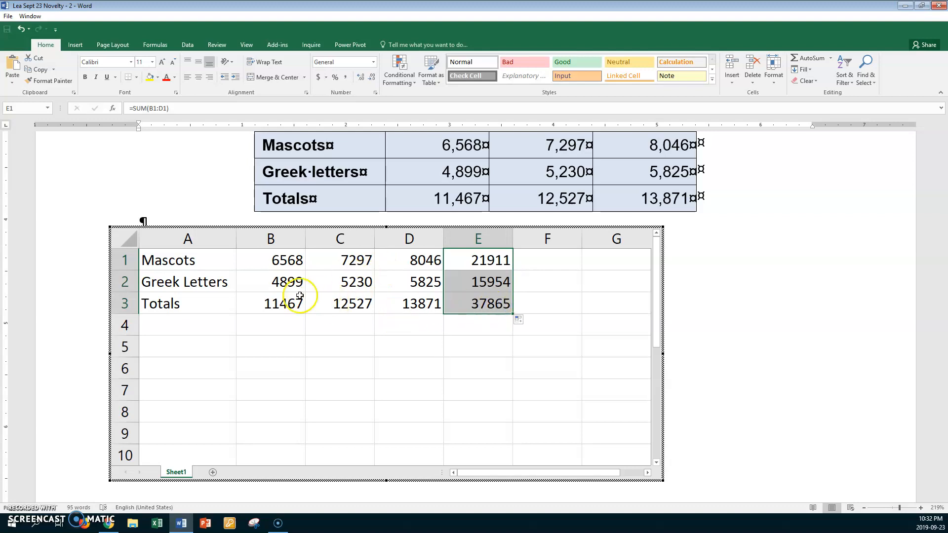
# - Format cells B1 to E3 as Accounting with no currency symbol and 0 decimal places, and return to the memo
pyautogui.click(259, 259)
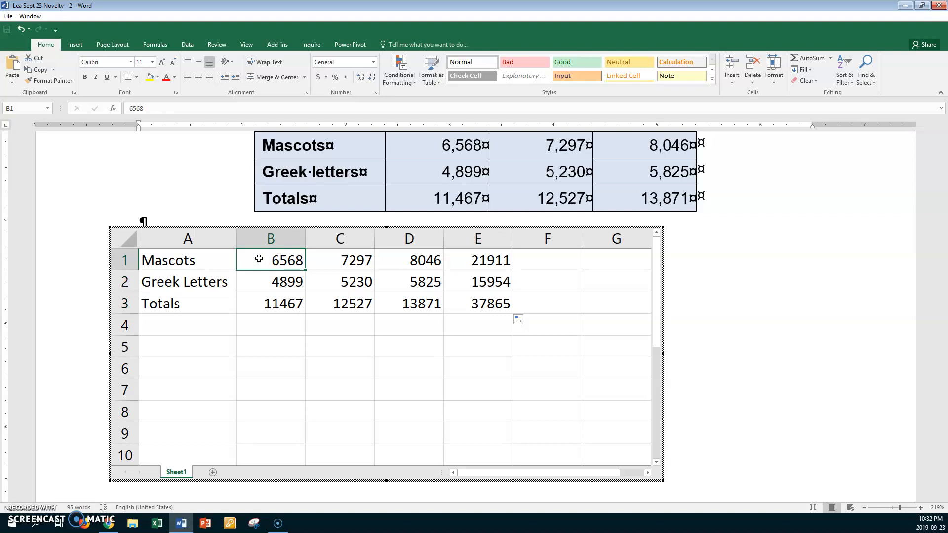
pyautogui.keyDown('shift'); pyautogui.click(474, 304); pyautogui.keyUp('shift')
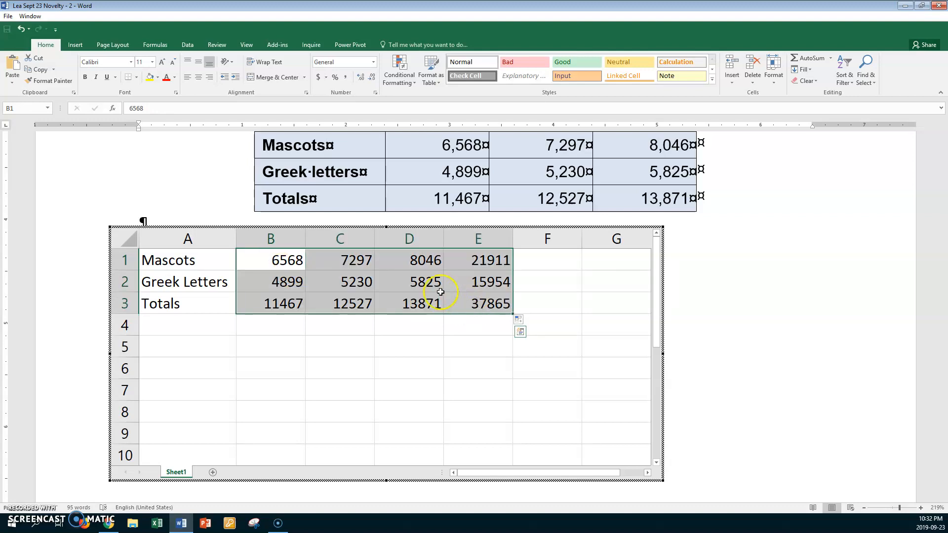
pyautogui.rightClick(400, 283)
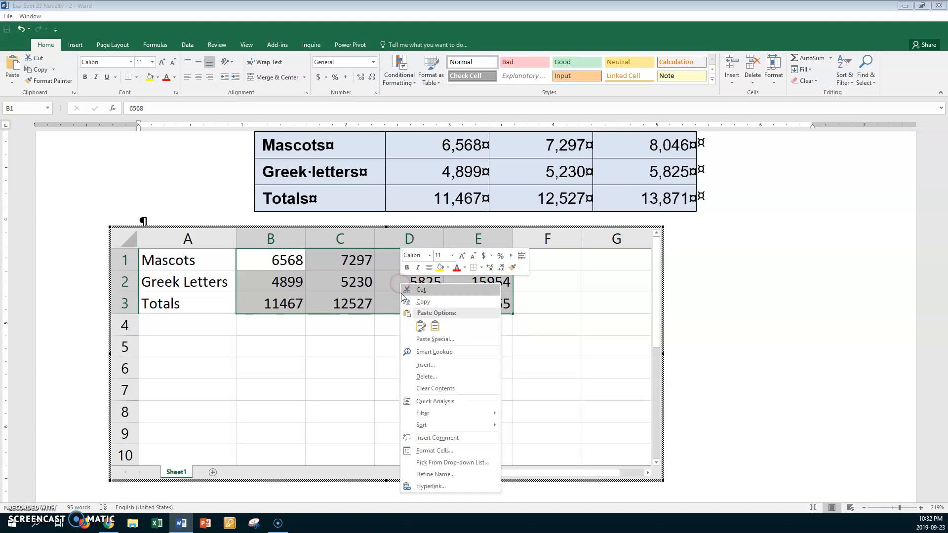
pyautogui.click(421, 450)
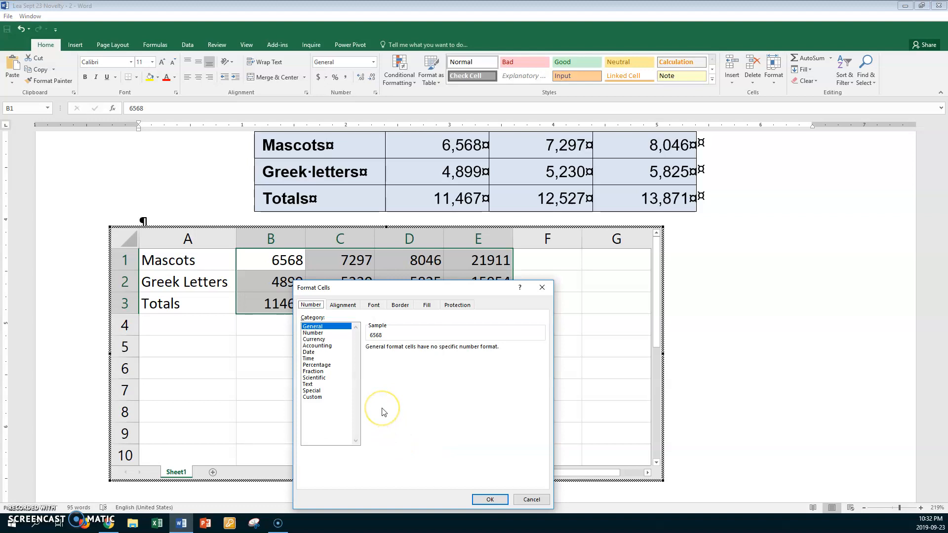
pyautogui.click(320, 345)
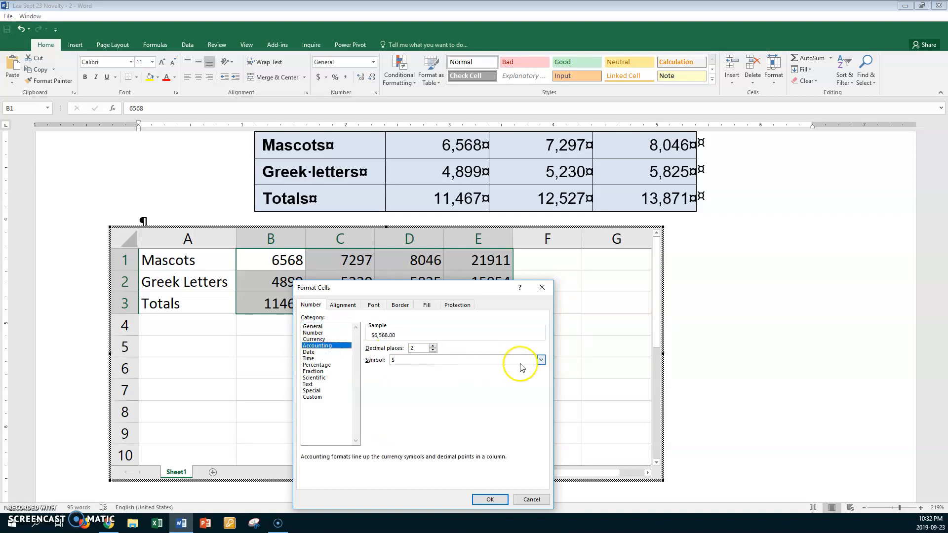
pyautogui.click(542, 359)
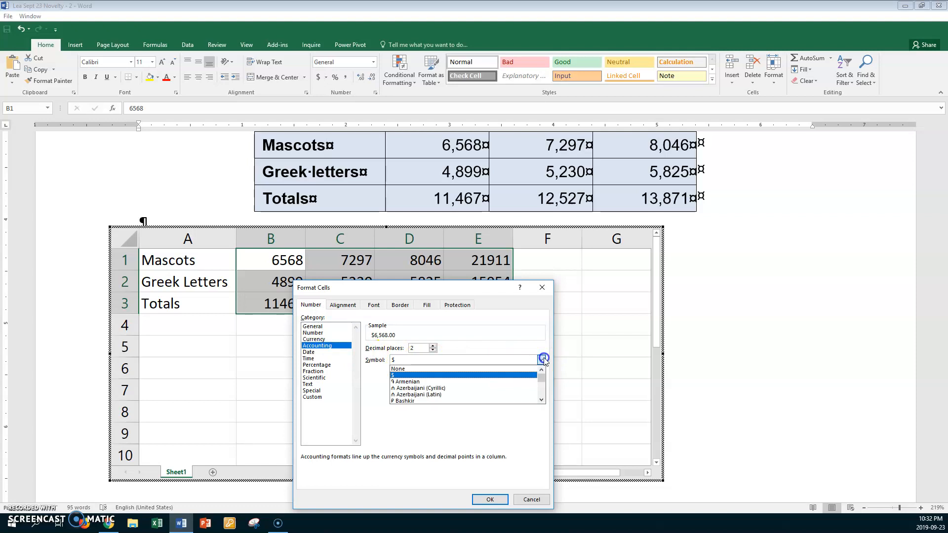
pyautogui.click(407, 369)
pyautogui.click(433, 351)
pyautogui.click(433, 351)
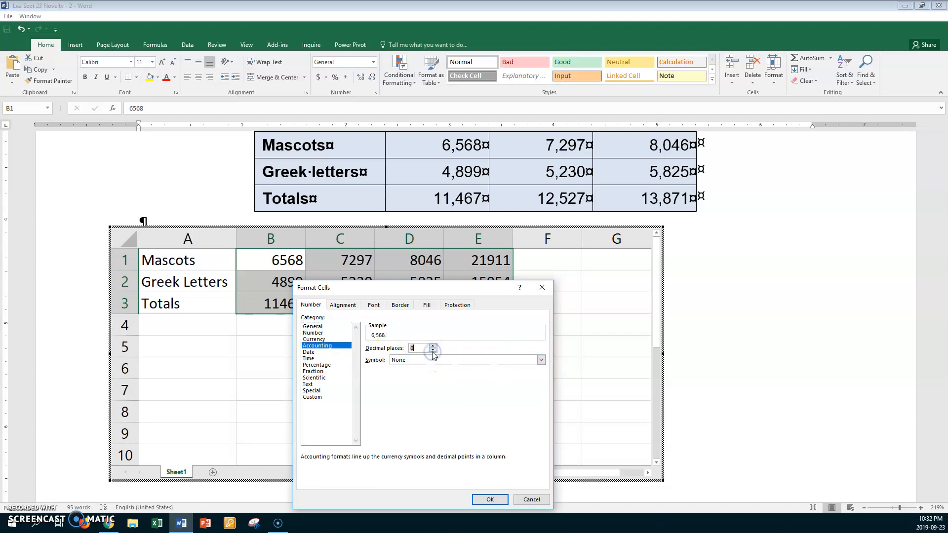
pyautogui.click(489, 499)
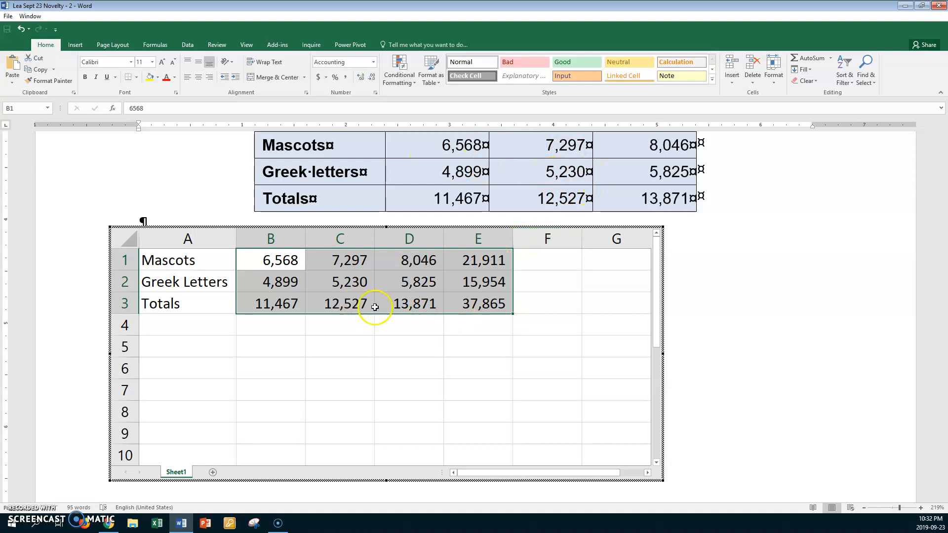
pyautogui.click(539, 306)
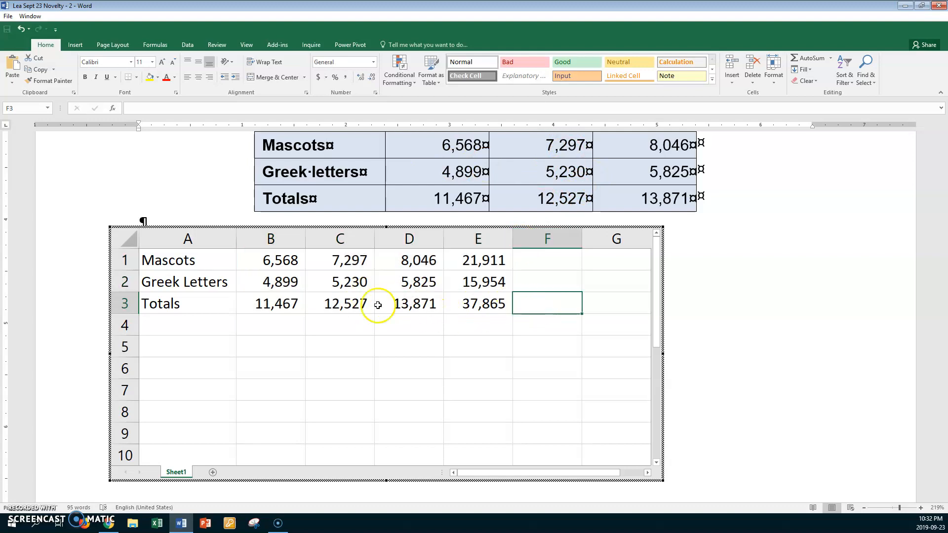
pyautogui.click(227, 306)
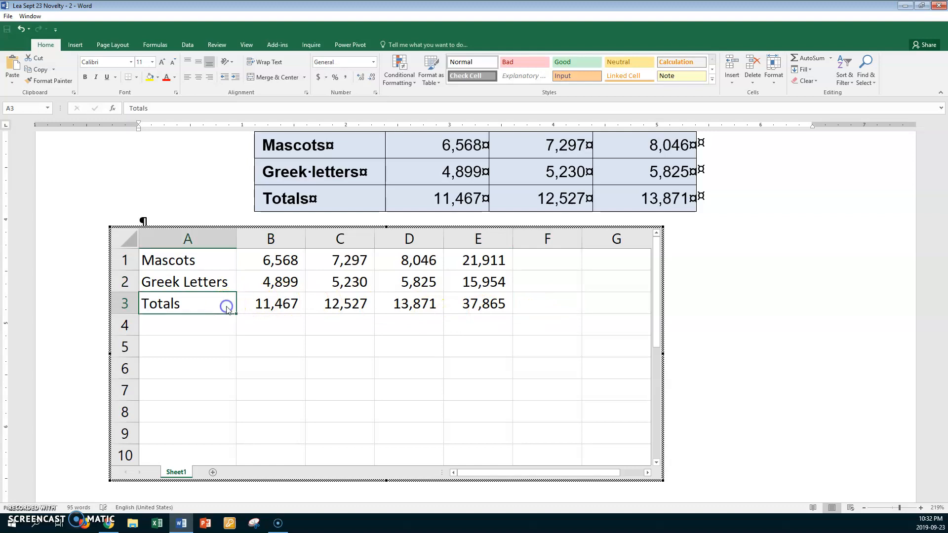
pyautogui.click(706, 316)
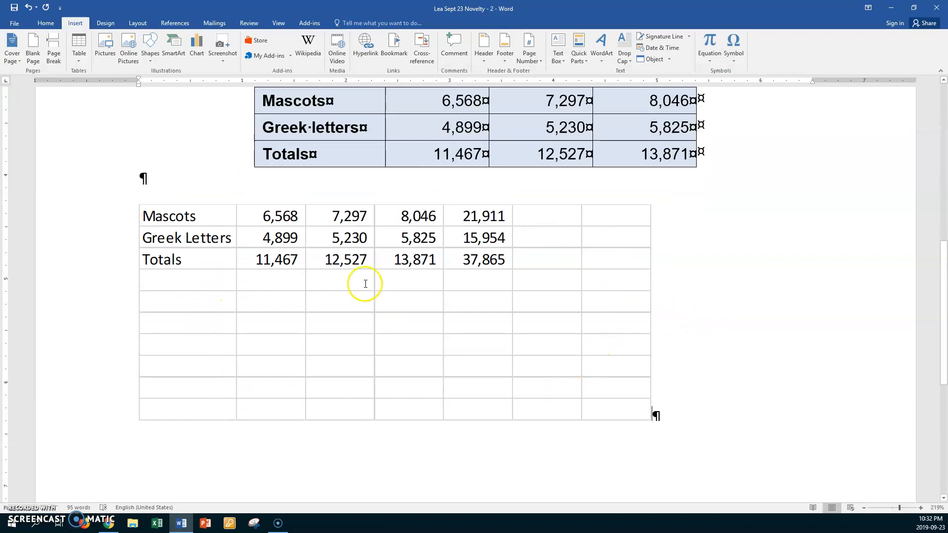
# - Reopen the embedded spreadsheet for editing and shrink its frame to show only columns A to E and rows 1 to 3
pyautogui.doubleClick(322, 242)
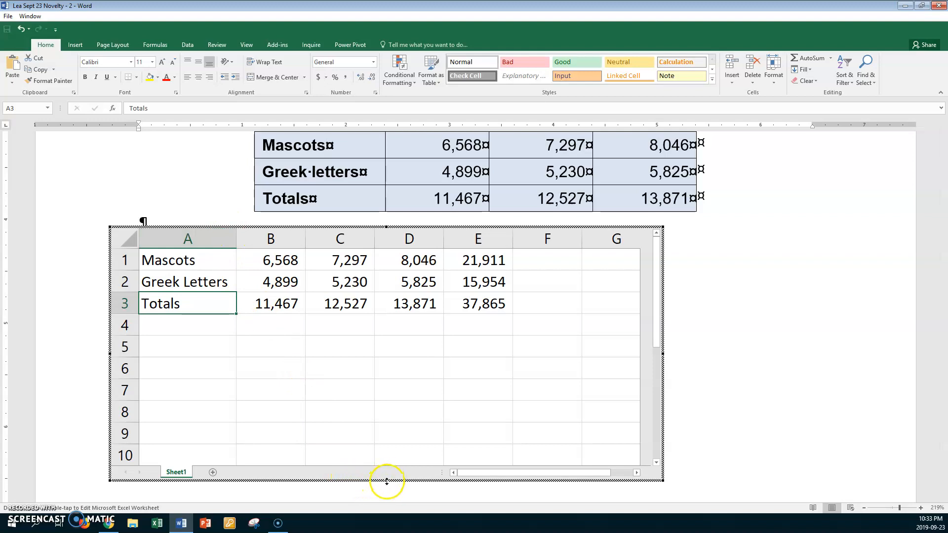
pyautogui.moveTo(387, 482); pyautogui.dragTo(413, 332)
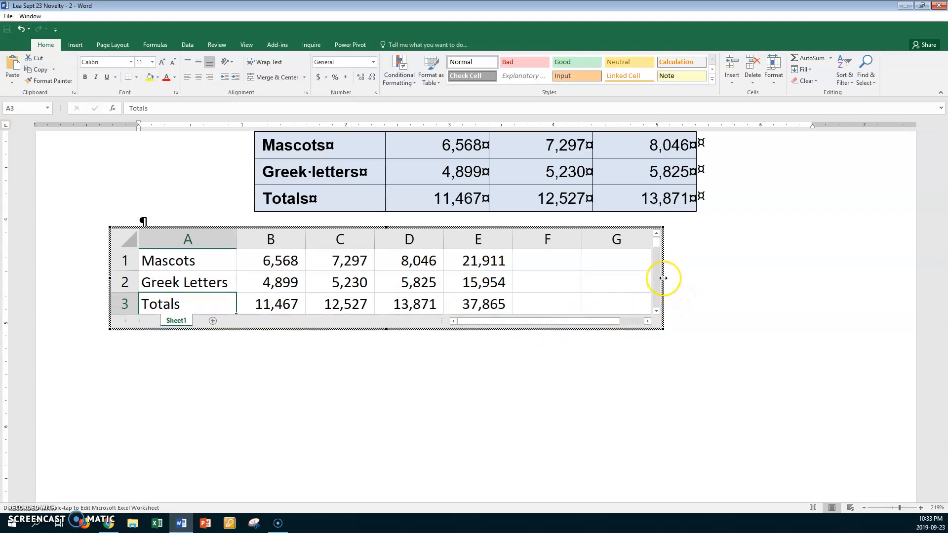
pyautogui.moveTo(663, 278); pyautogui.dragTo(660, 279)
pyautogui.moveTo(616, 277); pyautogui.dragTo(555, 275)
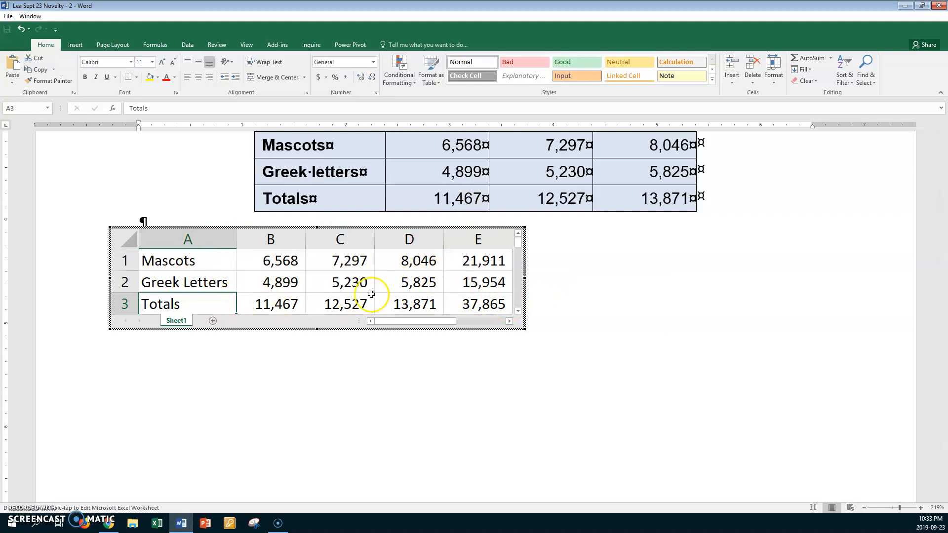
# - Bold the row labels in cells A1 to A3 and return to the memo
pyautogui.moveTo(212, 259); pyautogui.dragTo(197, 298)
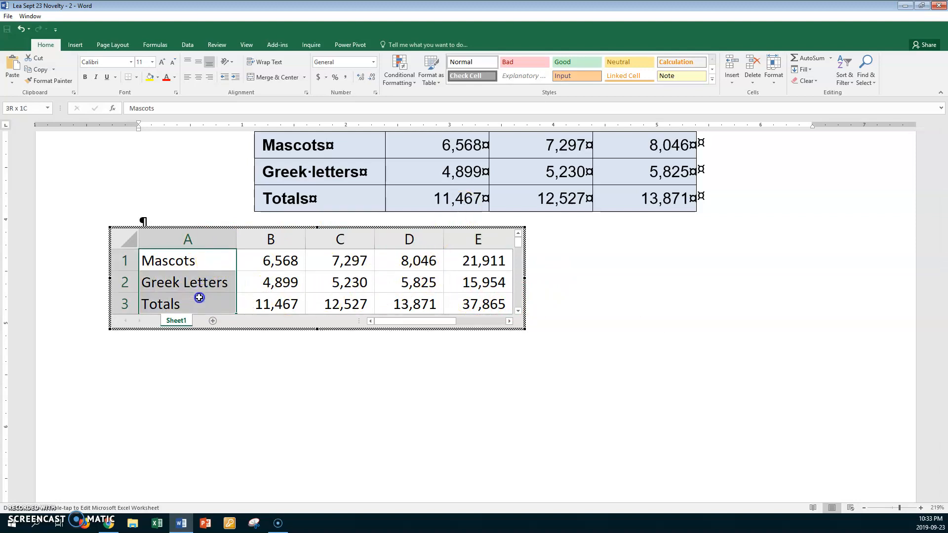
pyautogui.click(85, 77)
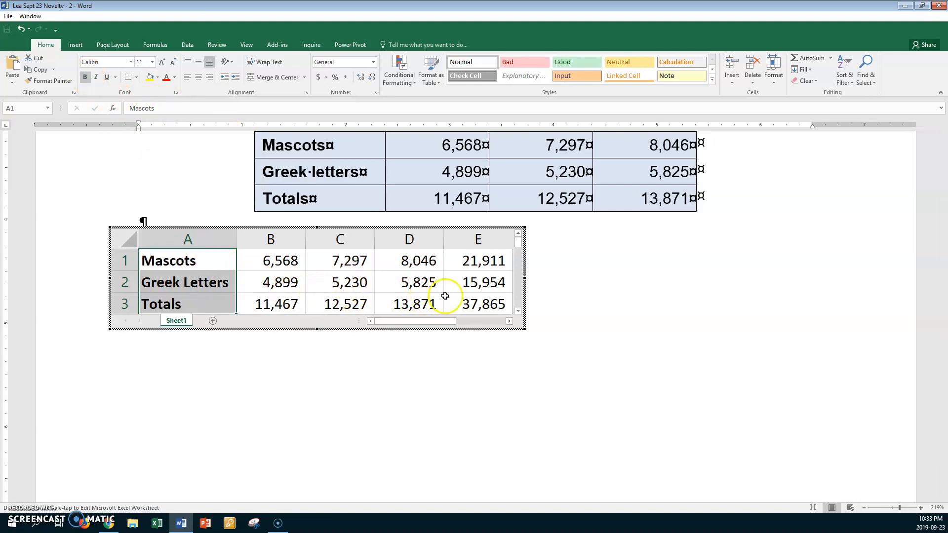
pyautogui.click(572, 278)
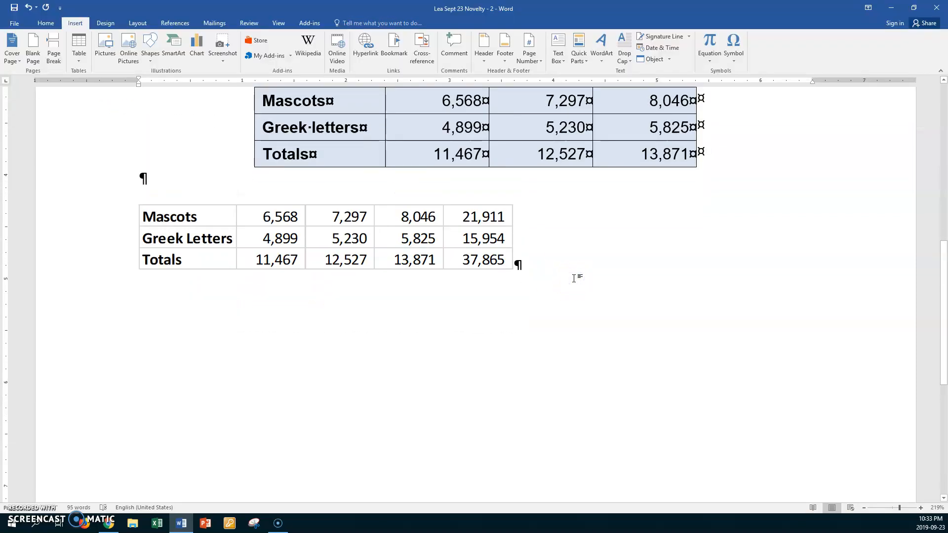
# - Try centre, right and left alignment on the embedded spreadsheet object, and leave it centred
pyautogui.click(400, 240)
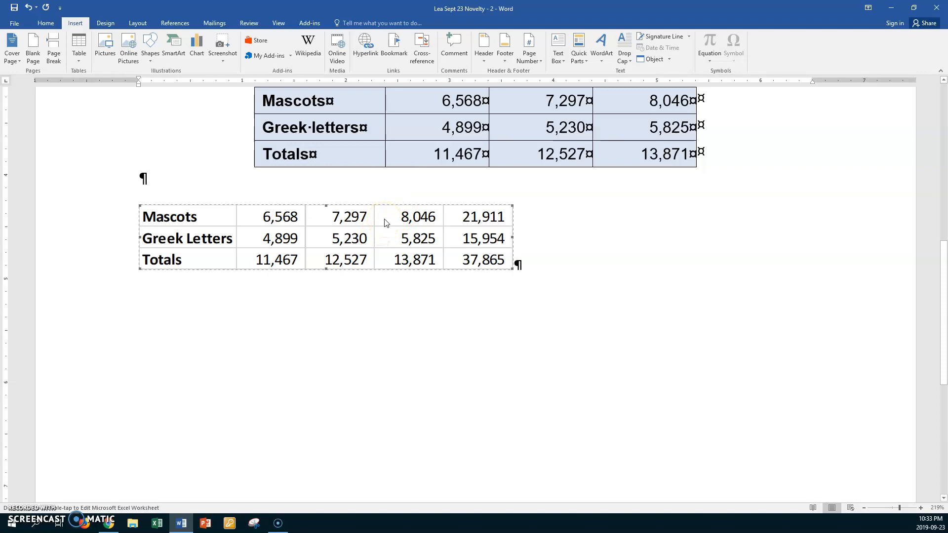
pyautogui.hotkey('ctrl', 'e')
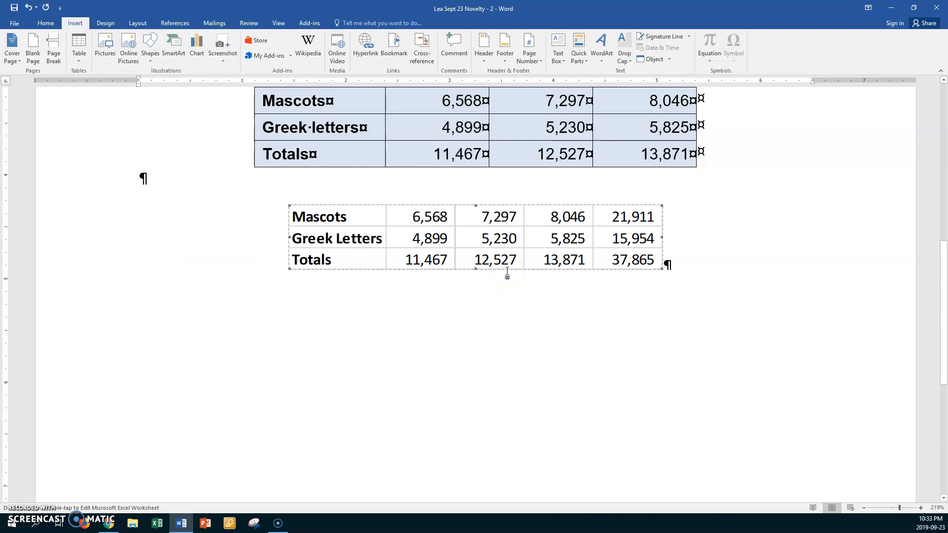
pyautogui.hotkey('ctrl', 'r')
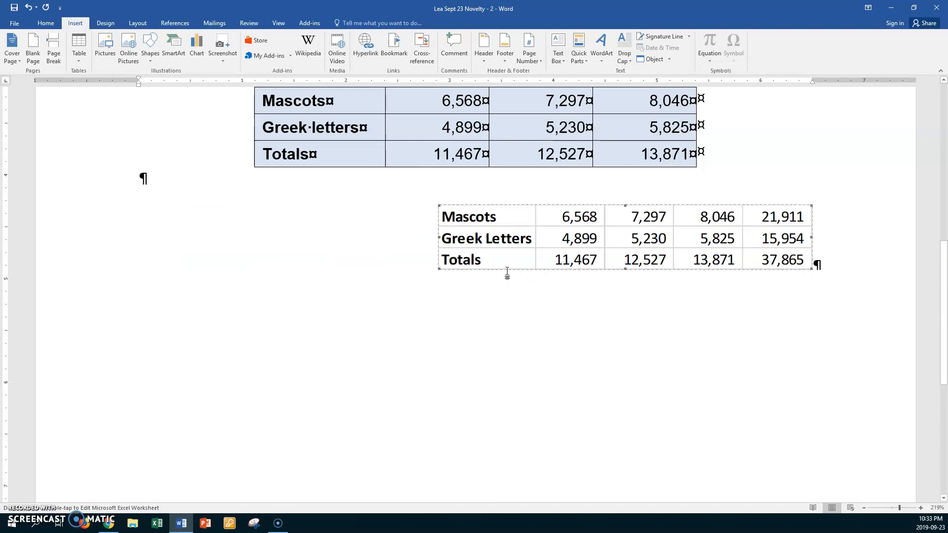
pyautogui.hotkey('ctrl', 'l')
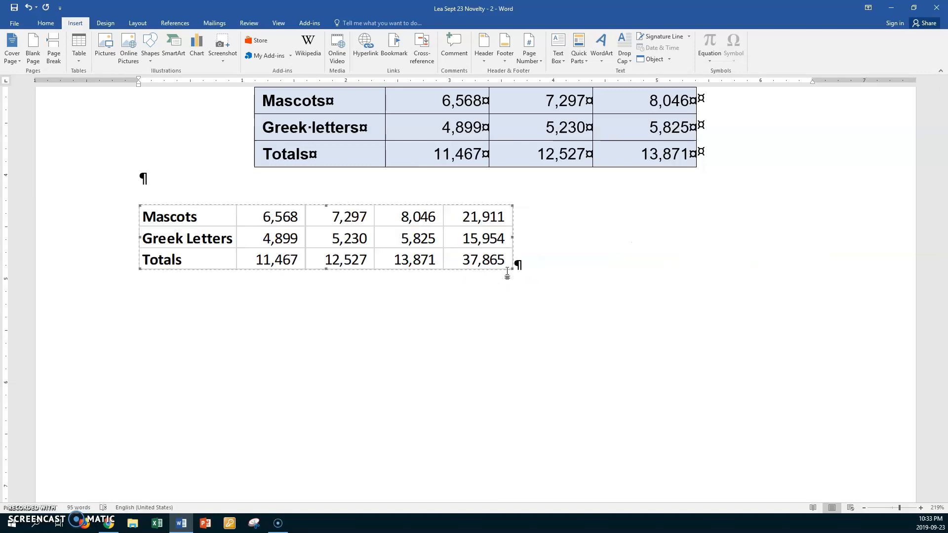
pyautogui.hotkey('ctrl', 'e')
# - Insert the caption "Table 2: Novelty Sales Excel Spreadsheet" above the embedded spreadsheet
pyautogui.scroll(3, 593, 98)
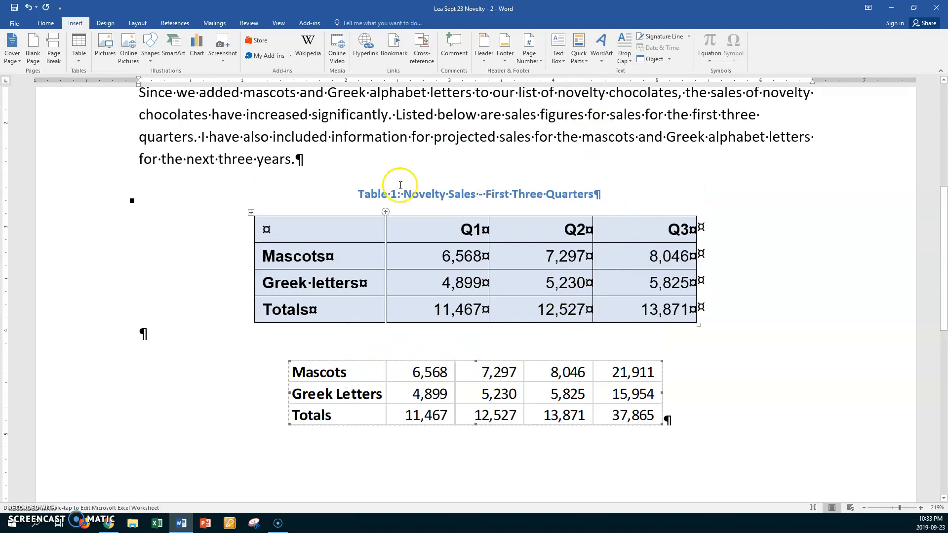
pyautogui.click(178, 23)
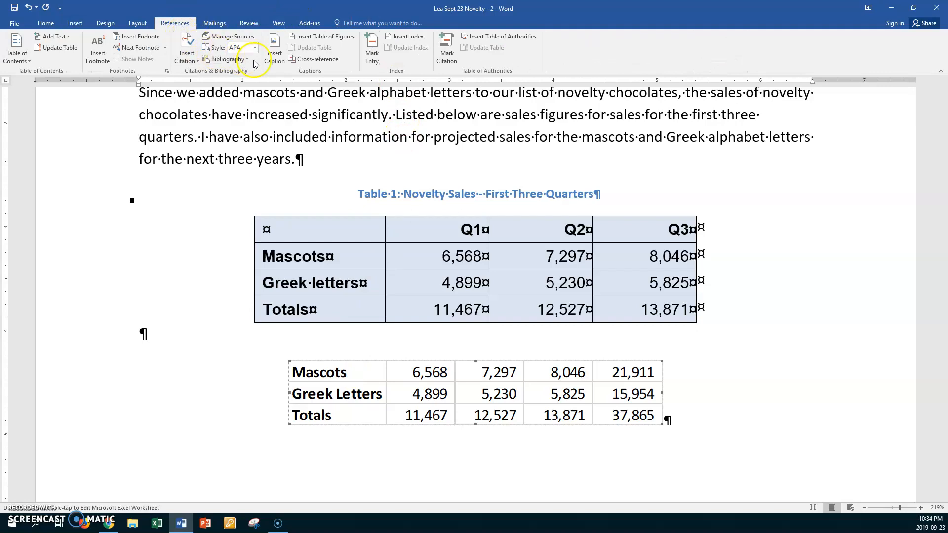
pyautogui.click(273, 50)
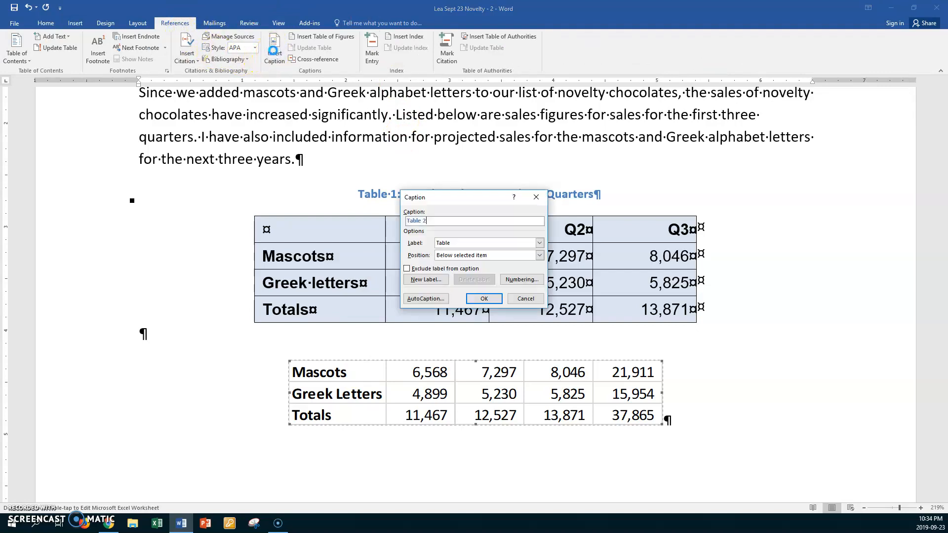
pyautogui.write(':')
pyautogui.moveTo(444, 201); pyautogui.dragTo(445, 217)
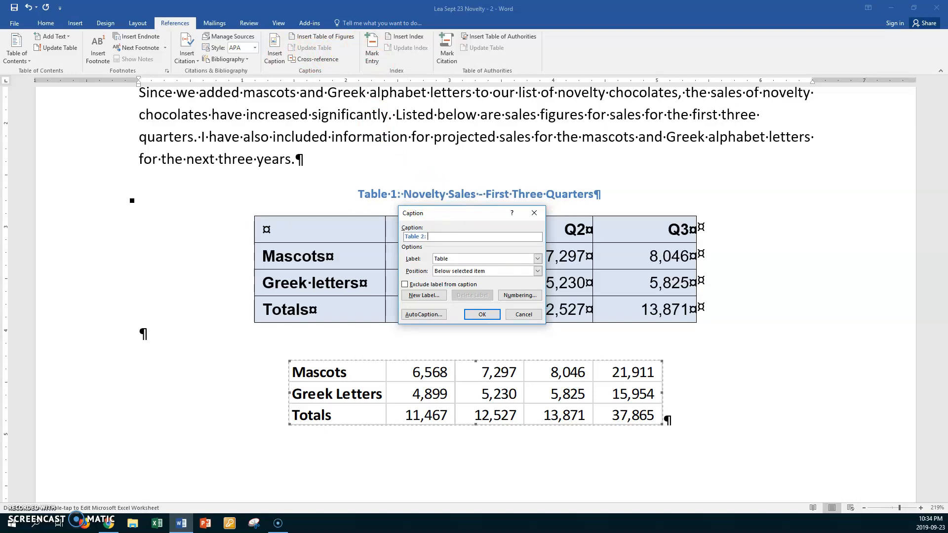
pyautogui.write('Novelty Sales Excel Spreadsheet')
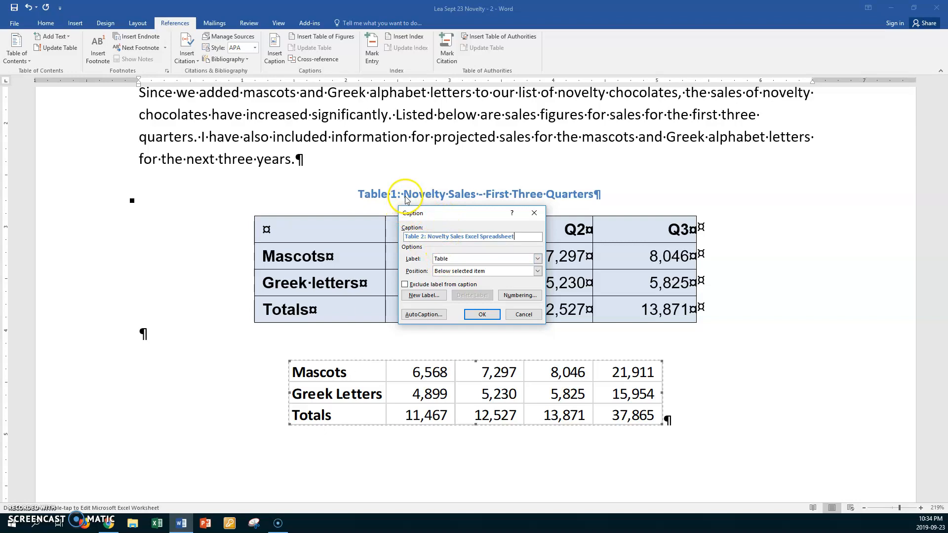
pyautogui.click(537, 272)
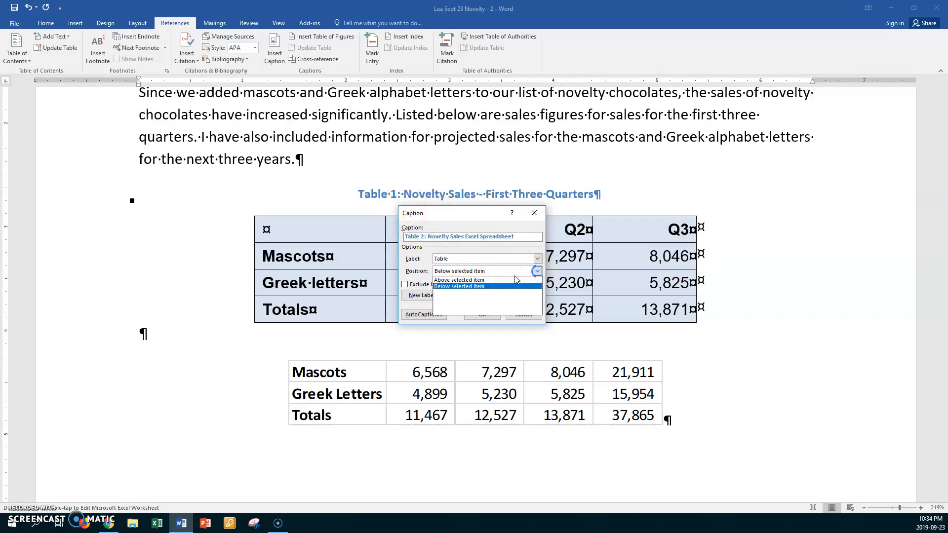
pyautogui.click(470, 280)
pyautogui.click(479, 314)
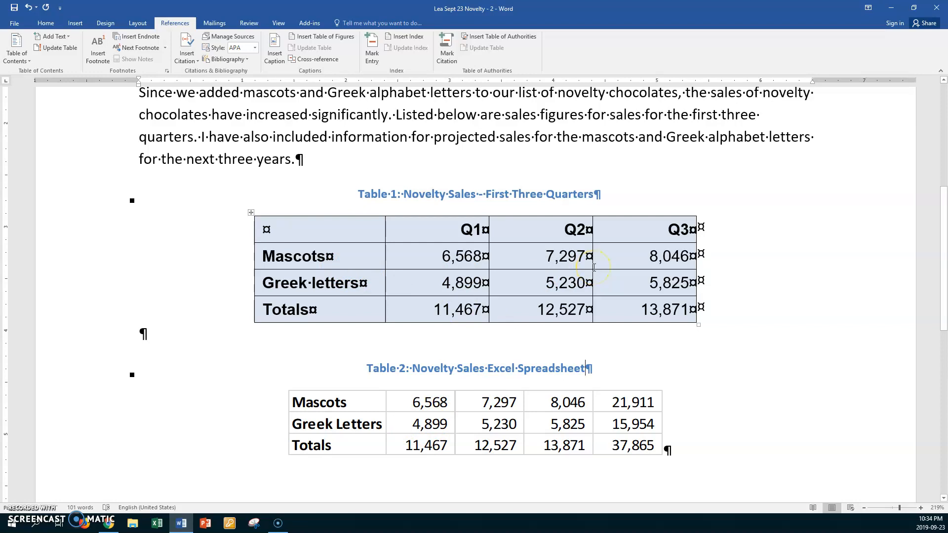
pyautogui.click(478, 403)
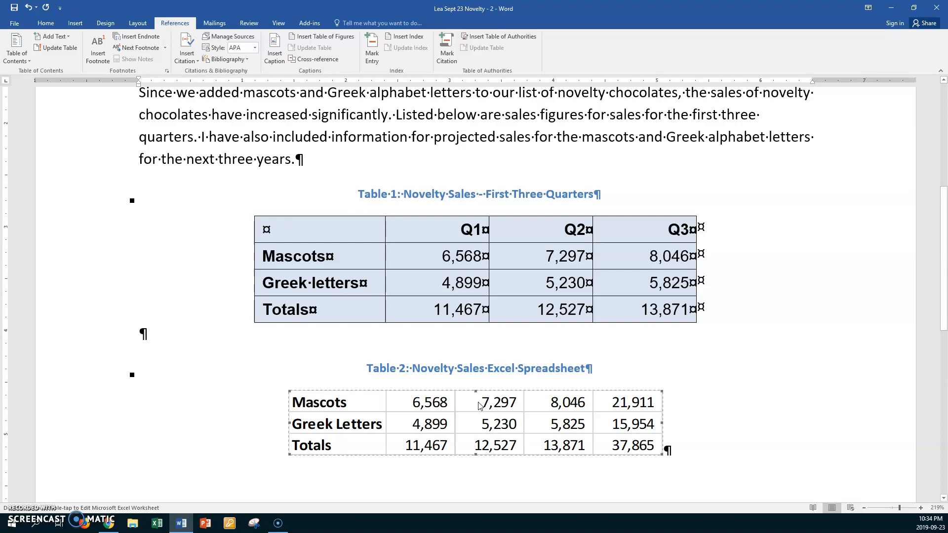
pyautogui.scroll(1, 479, 402)
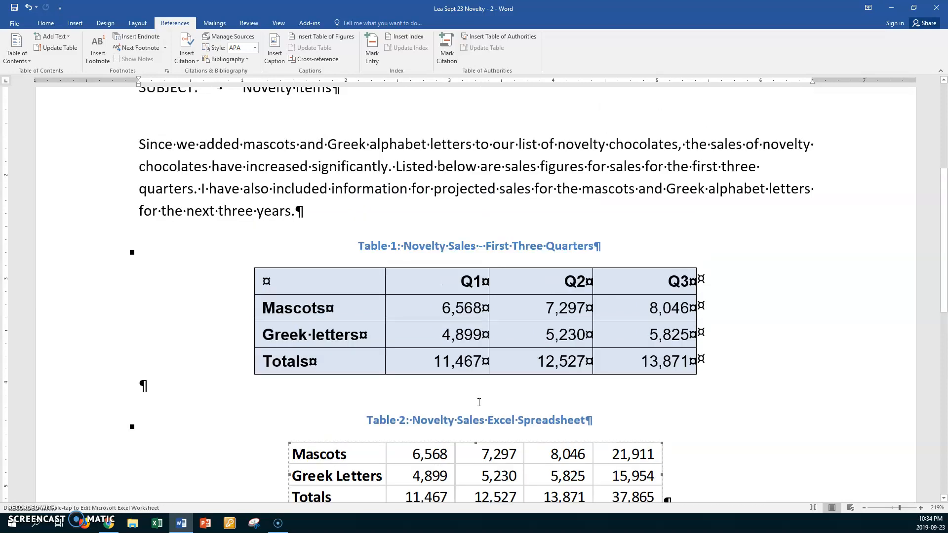